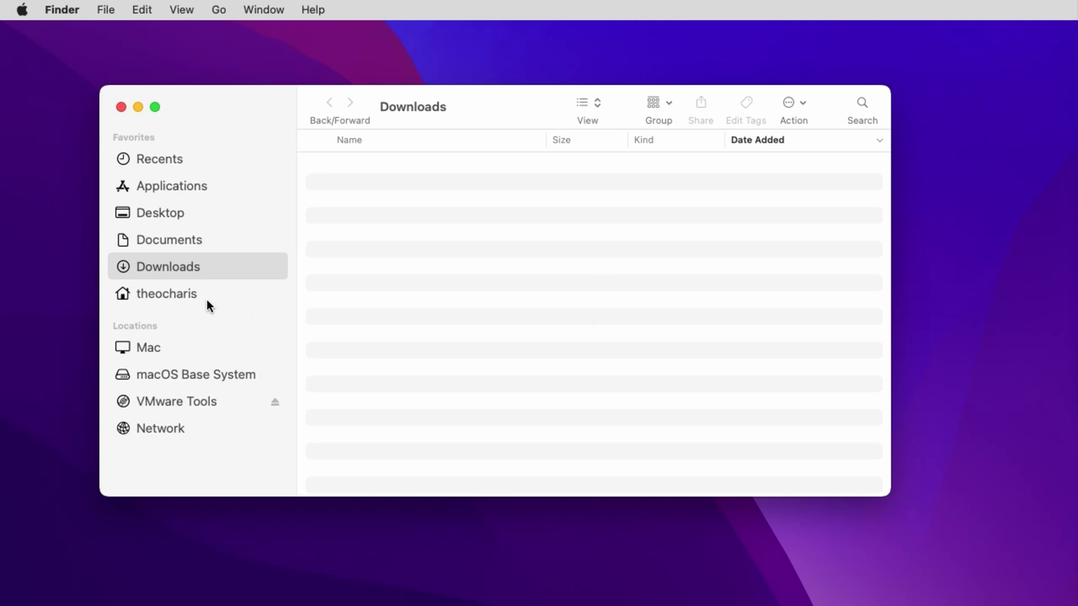
Step: Open Exercise.docx in Word from the TEST4U folder under the home folder
click(147, 295)
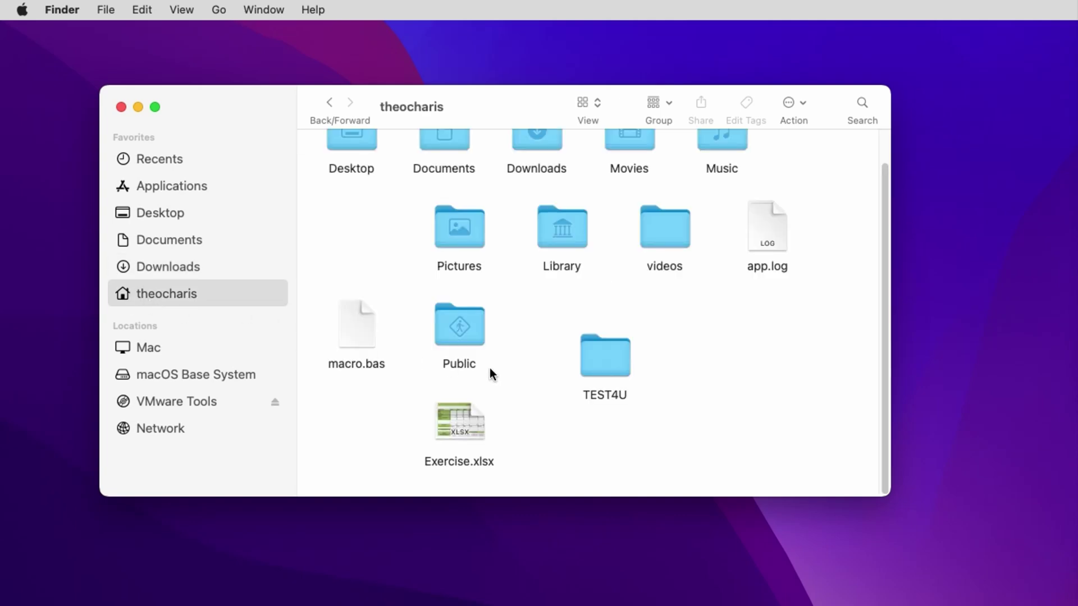
double_click(606, 355)
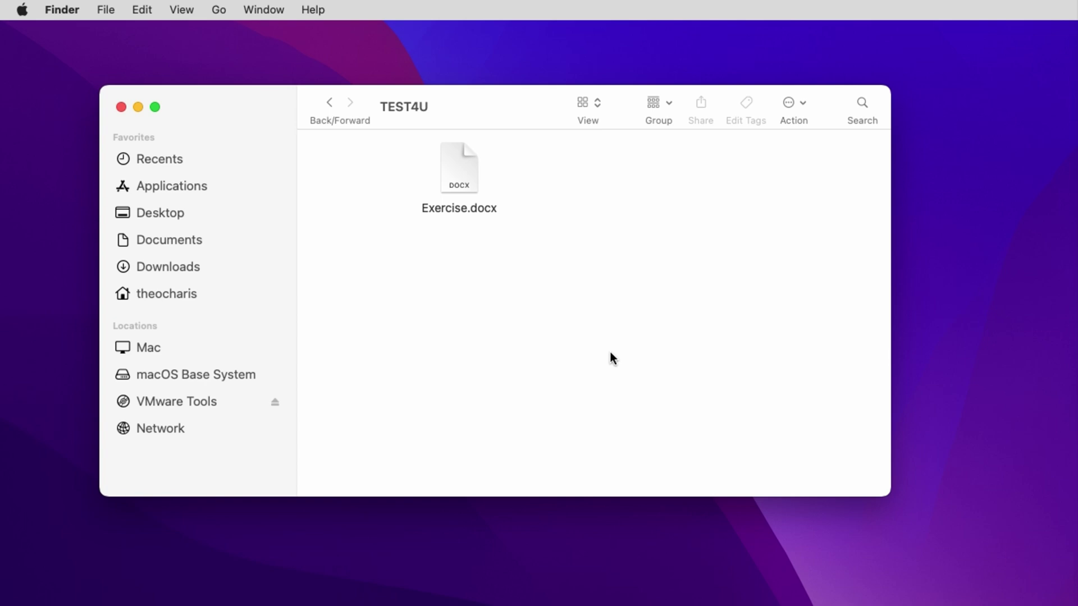
double_click(458, 177)
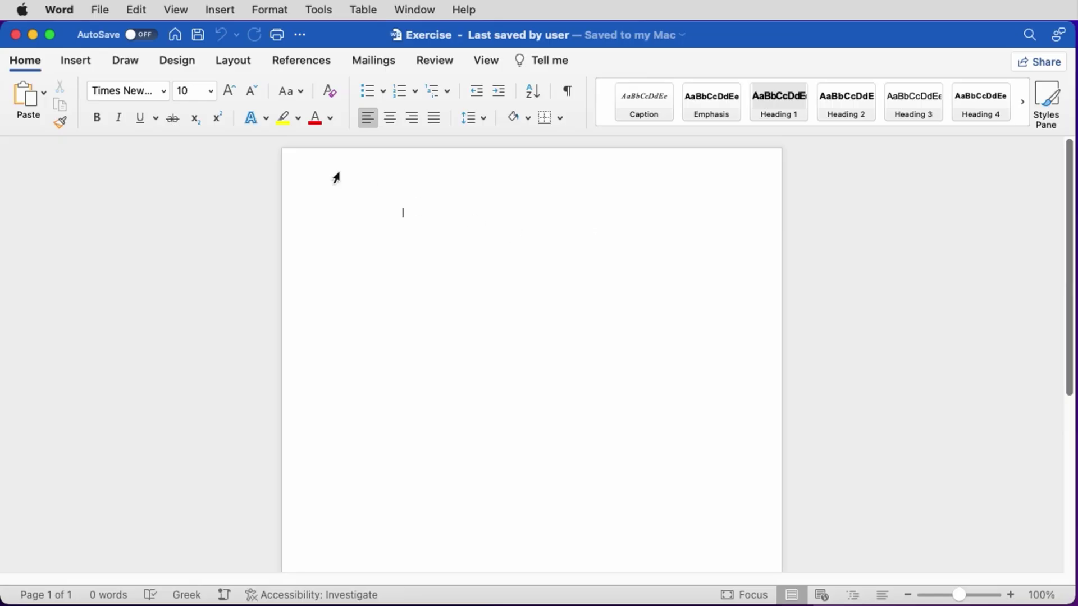
Step: Save a template copy named Exercise.dotx into the TEST4U folder
click(99, 10)
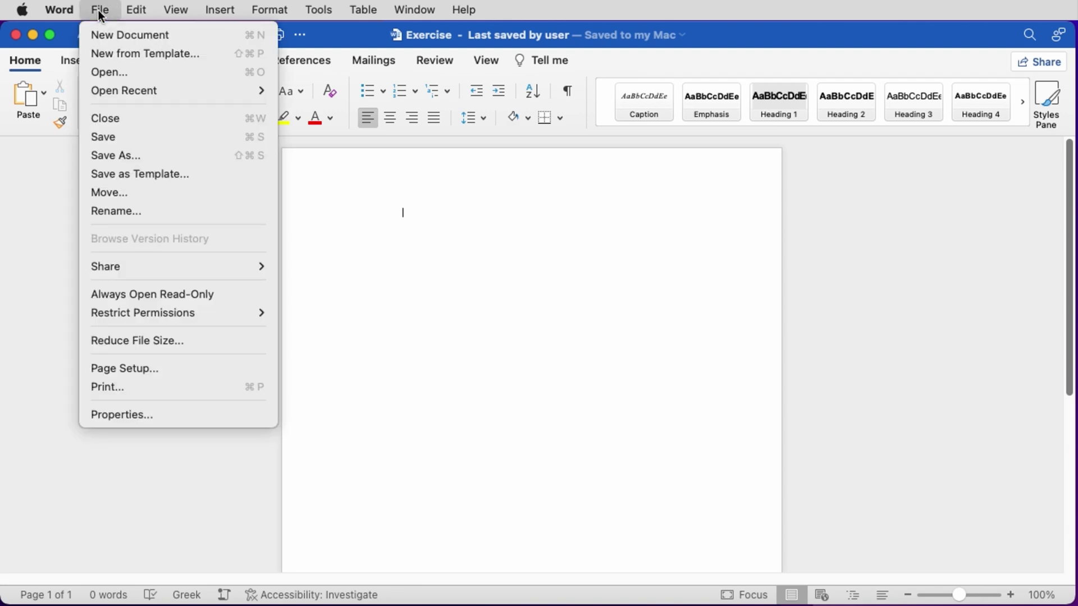
click(125, 177)
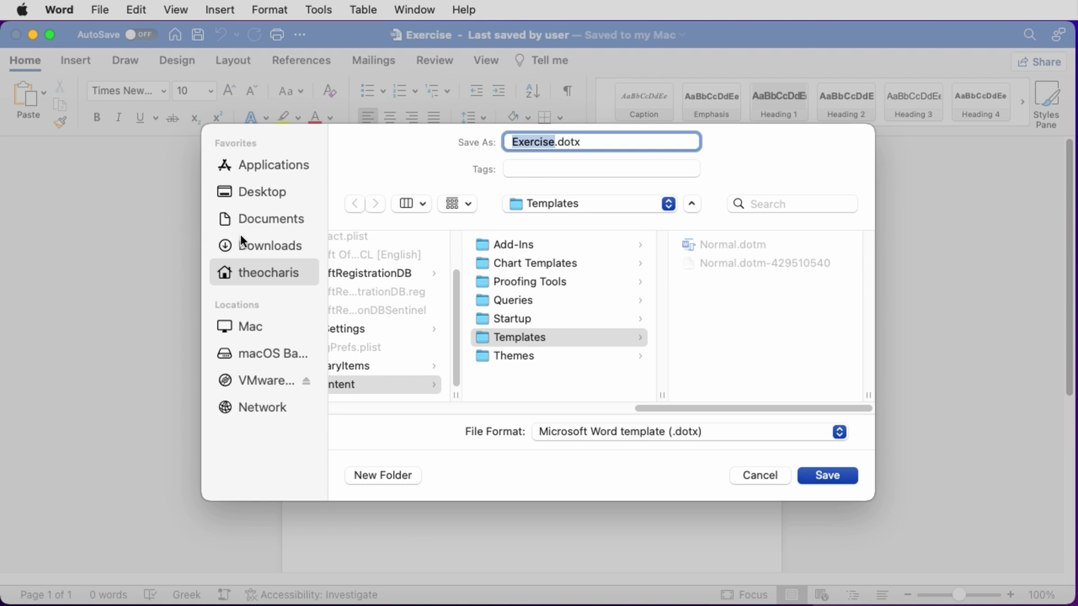
click(275, 274)
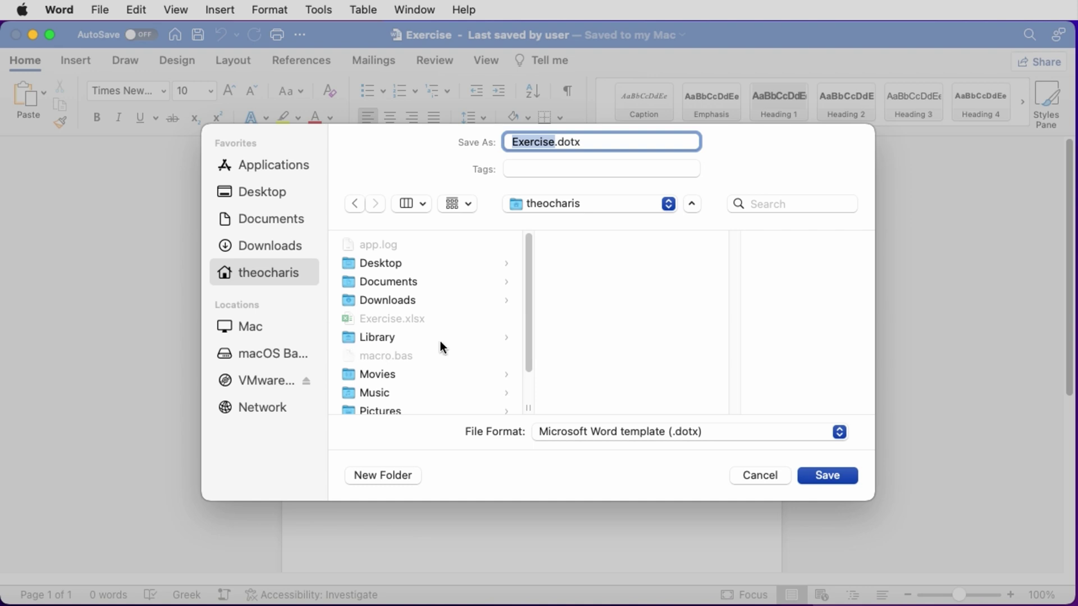
drag(530, 273, 517, 343)
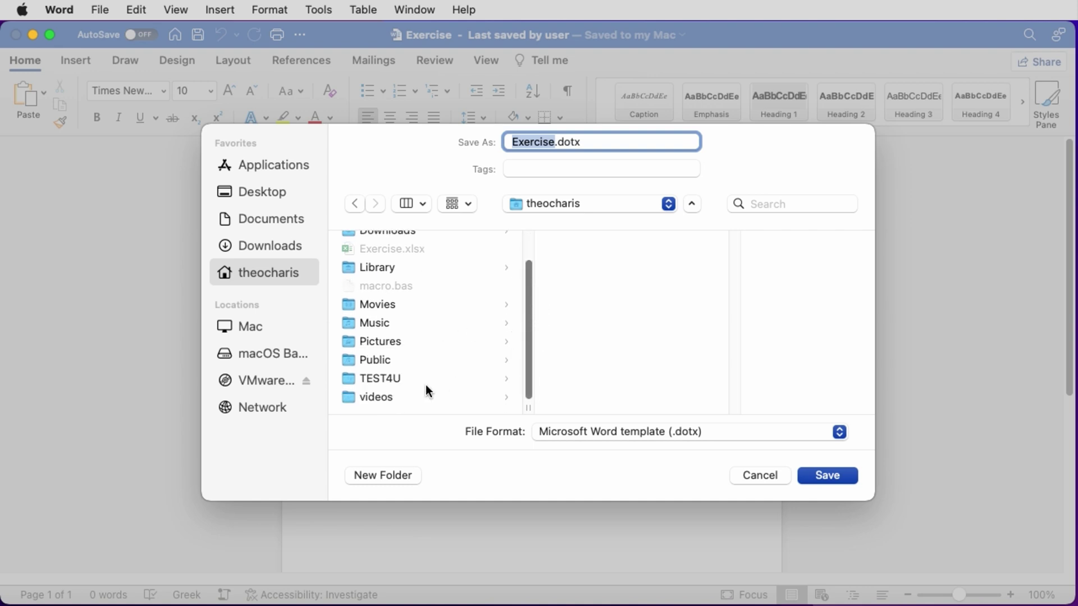
click(379, 377)
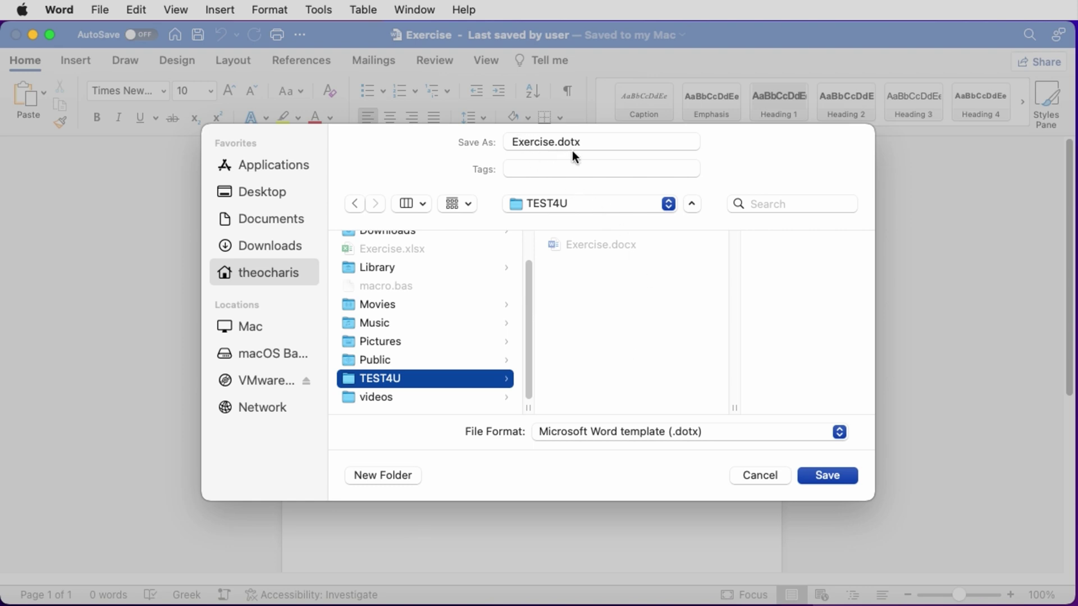
click(840, 477)
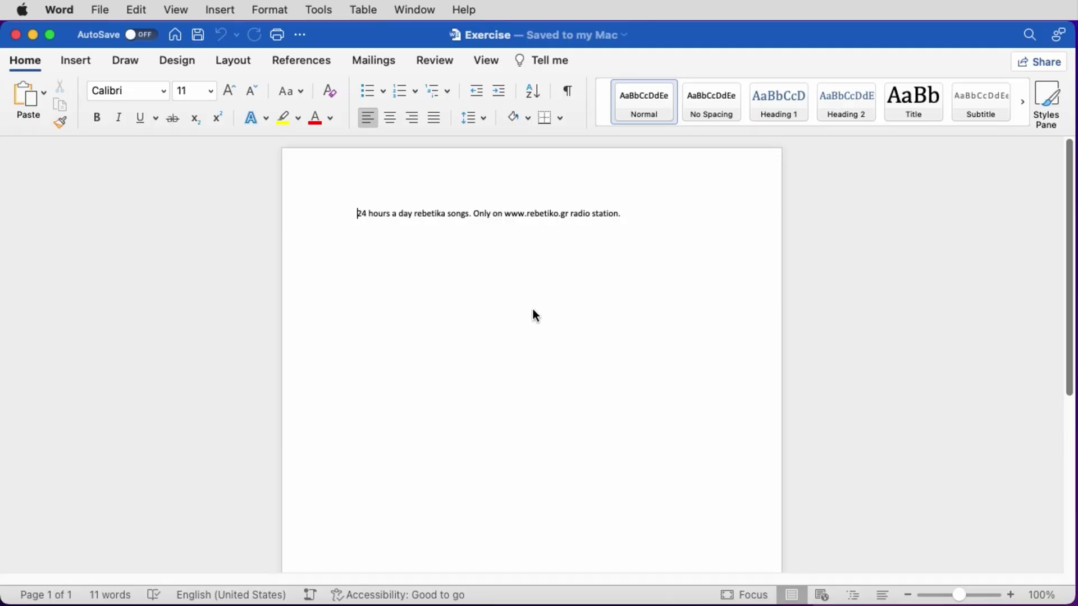
Step: Save a Rich Text Format (.rtf) copy named test into the TEST4U folder
click(98, 9)
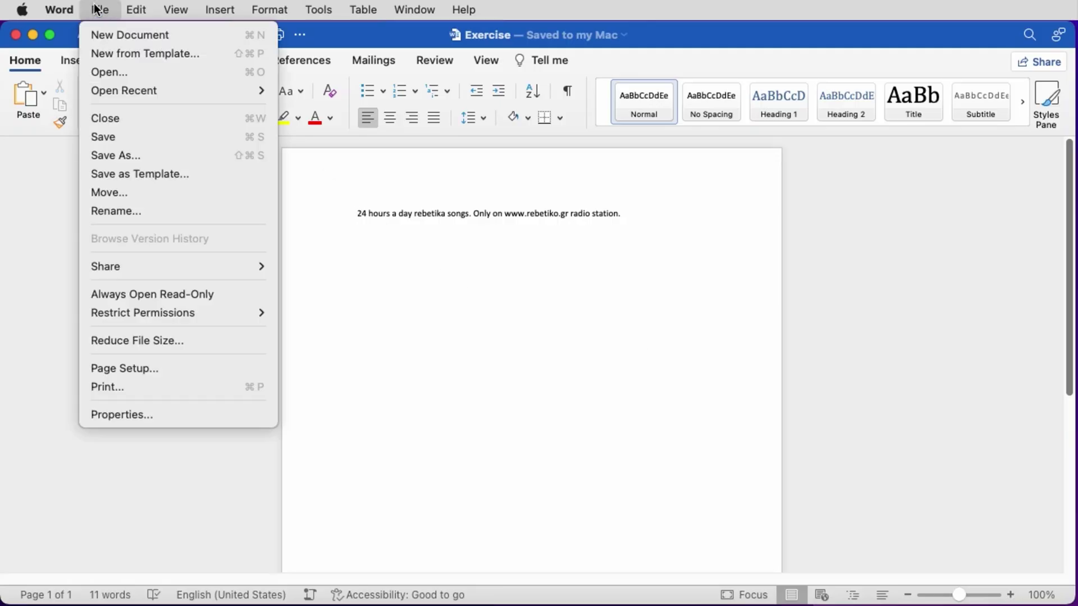
click(115, 153)
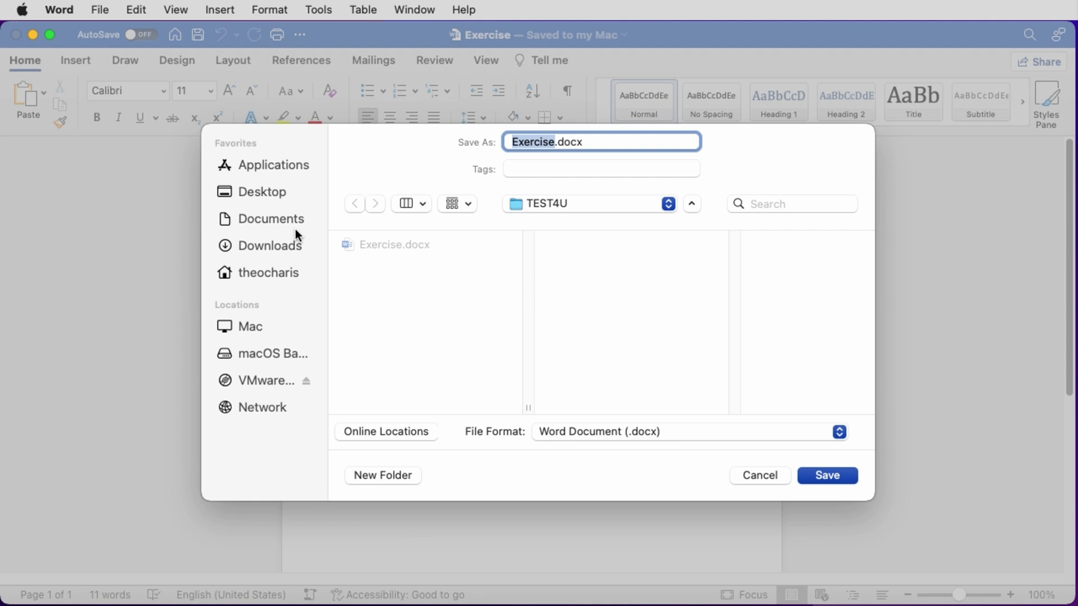
click(275, 273)
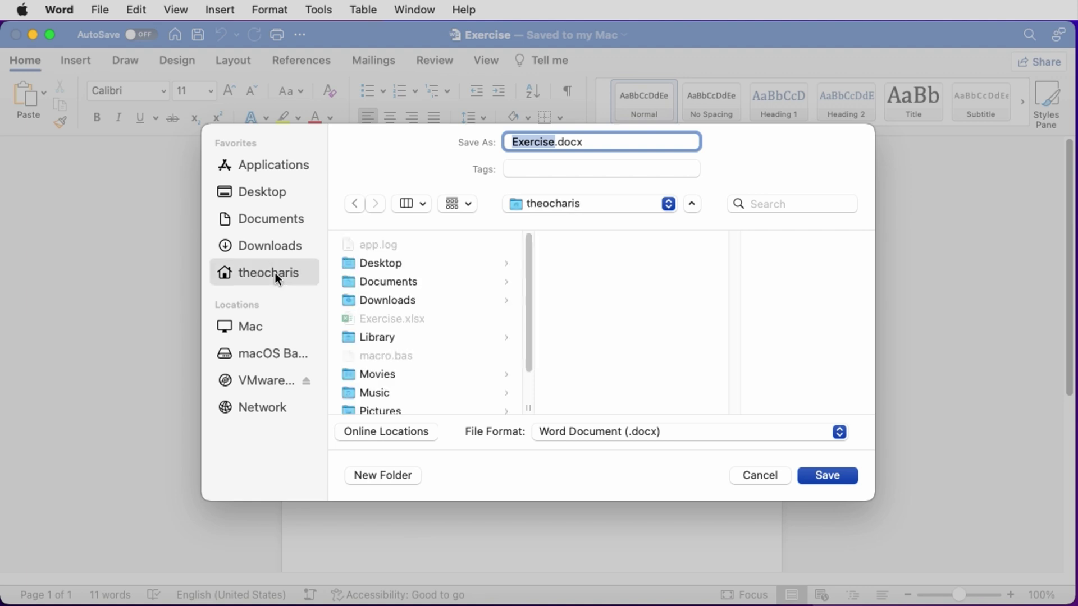
scroll(440, 379, down, 3)
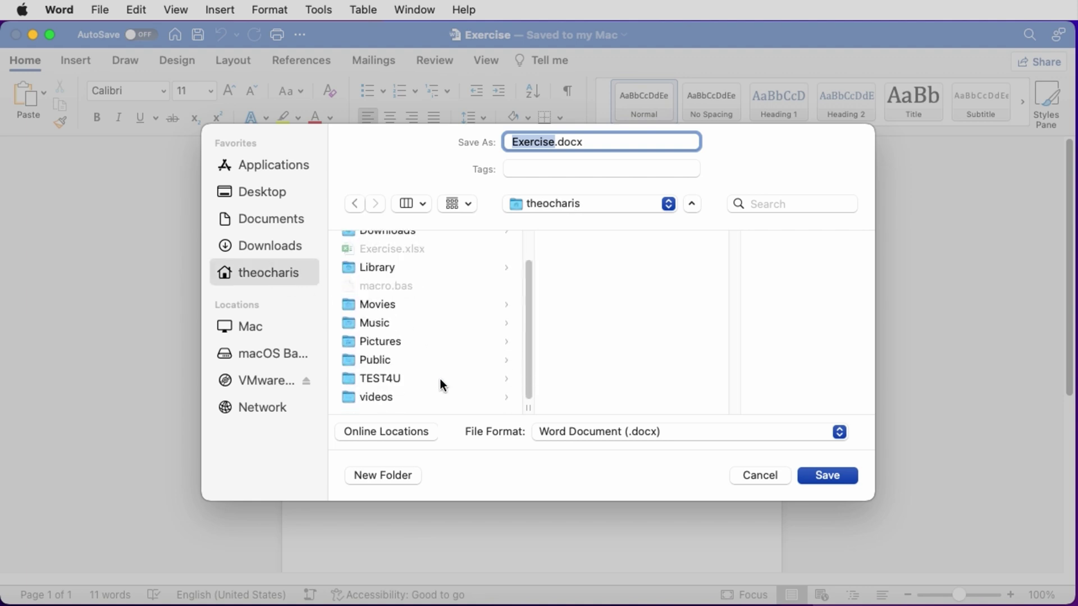
click(368, 379)
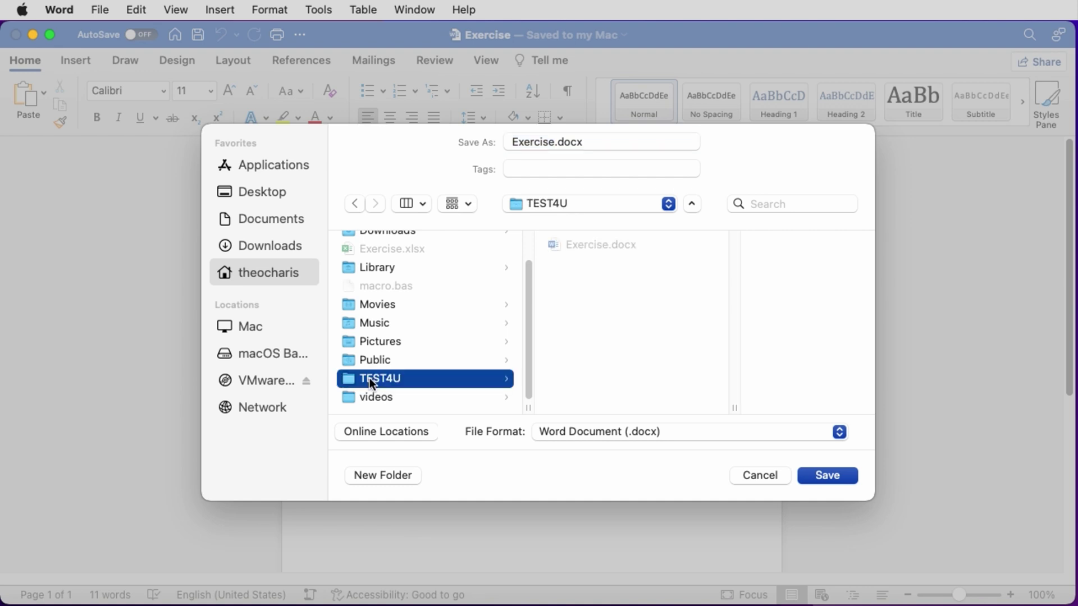
click(619, 431)
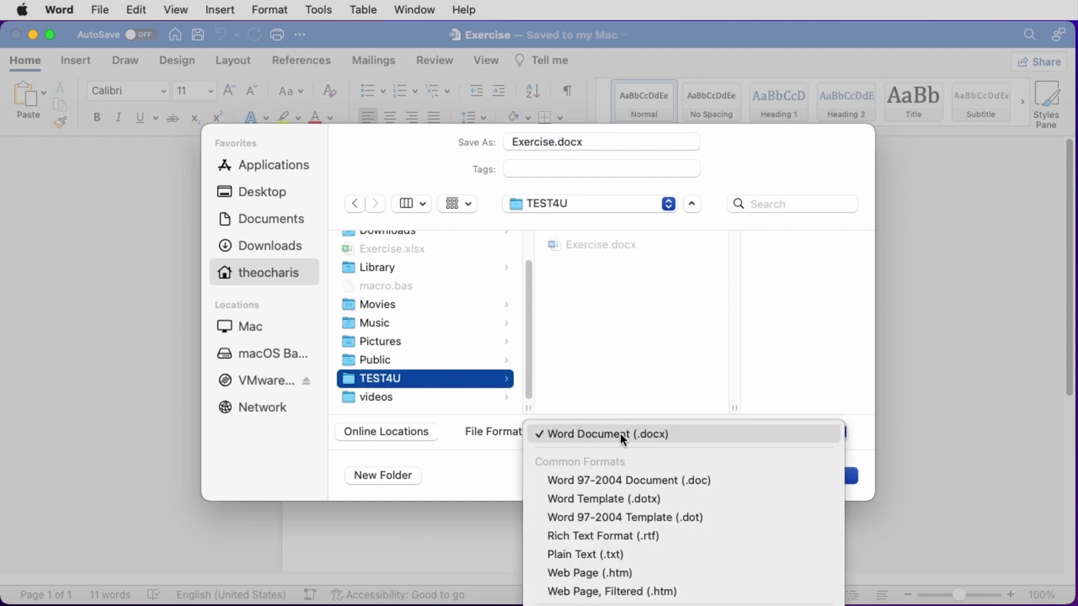
click(631, 536)
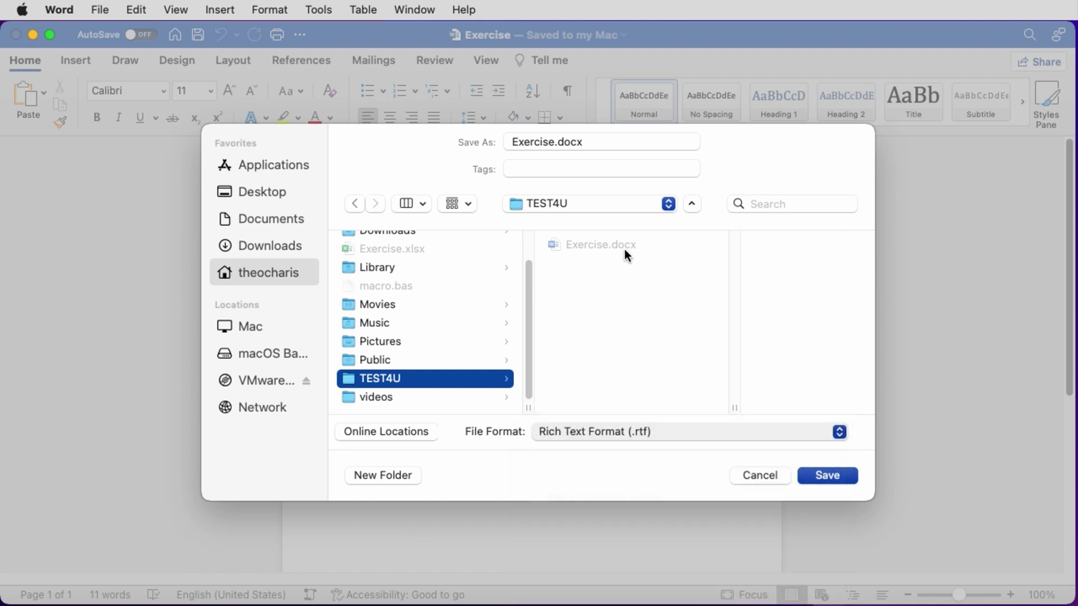
double_click(533, 144)
text(test)
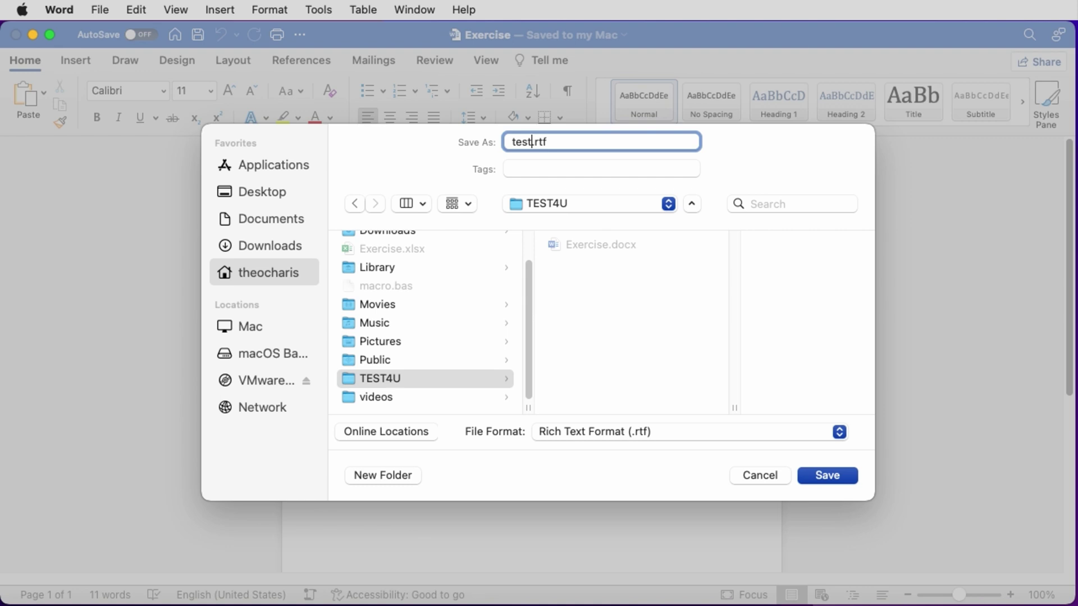
click(827, 477)
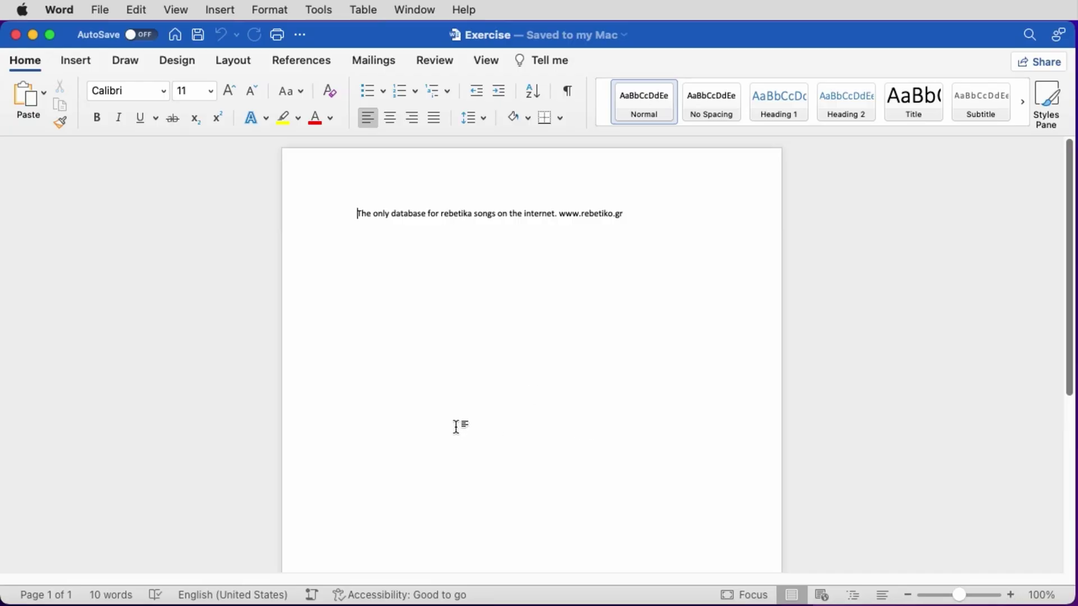
Step: Save a Web Page (.htm) copy of the document named test.htm
click(99, 10)
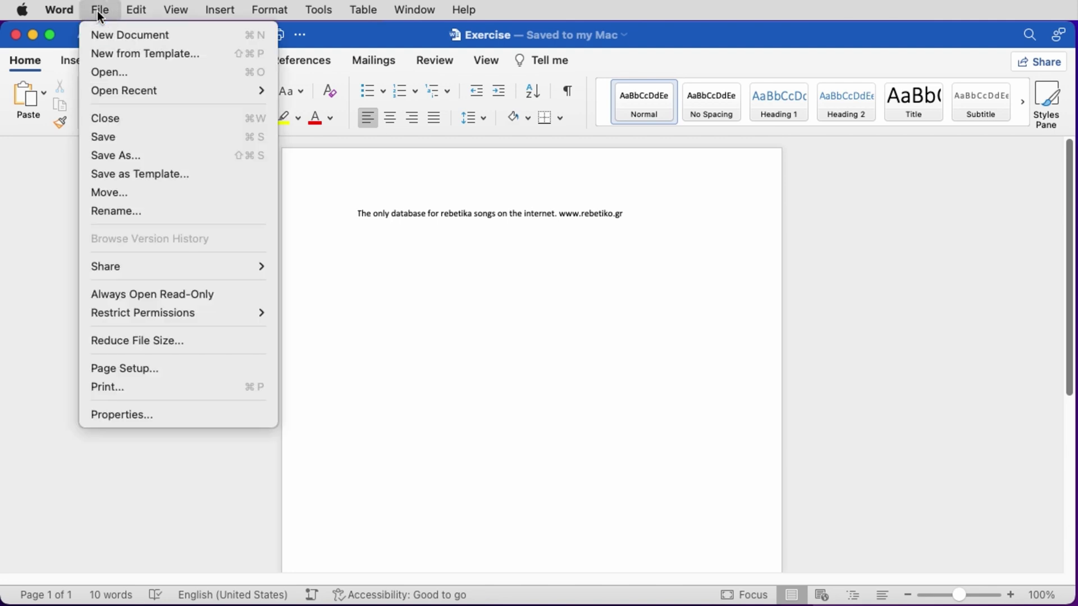
click(106, 156)
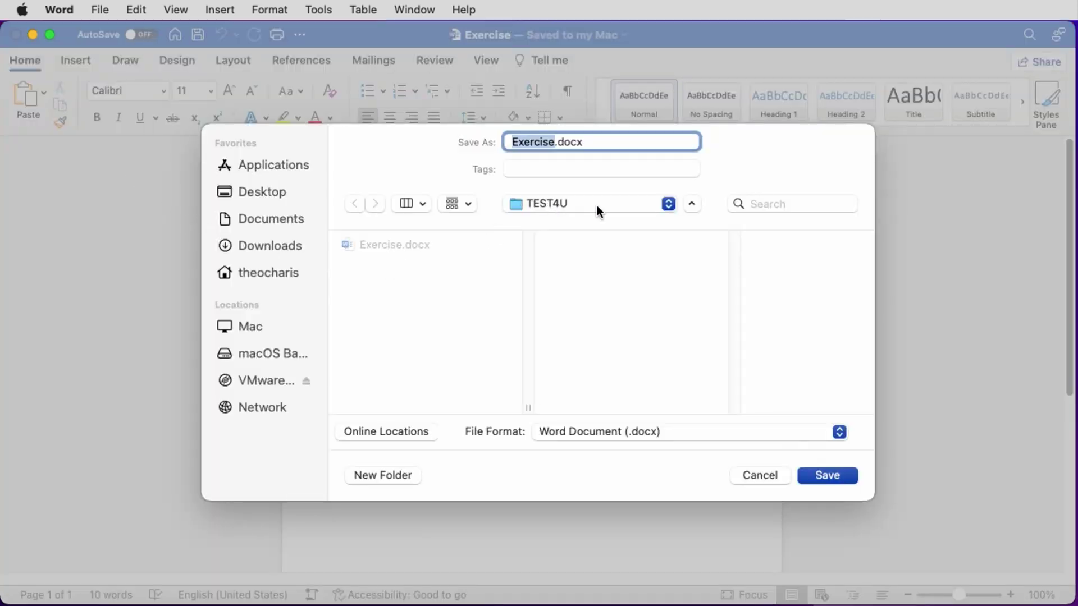
click(708, 431)
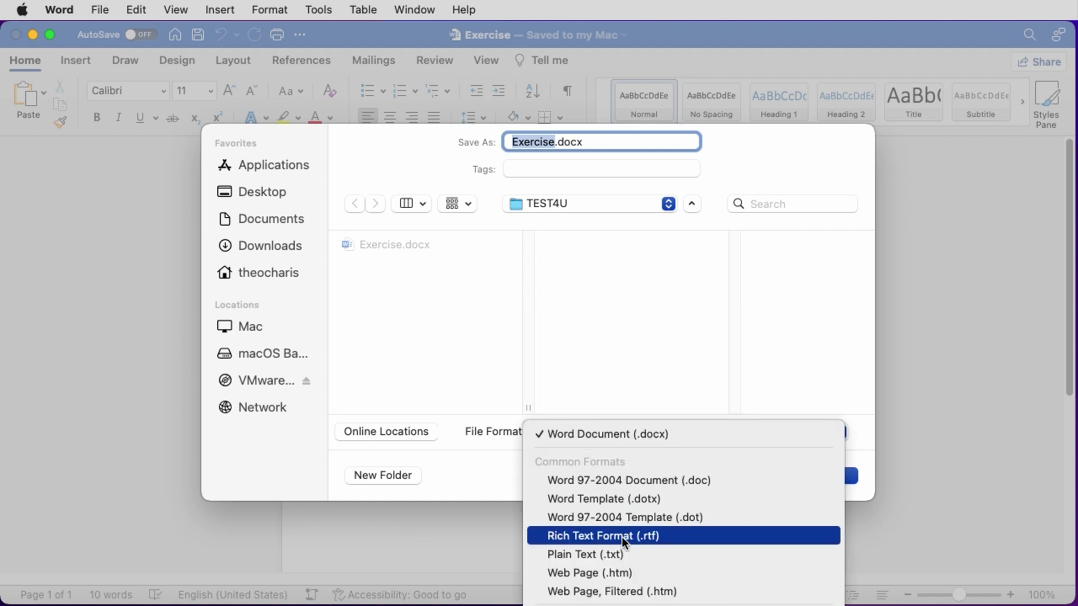
click(612, 572)
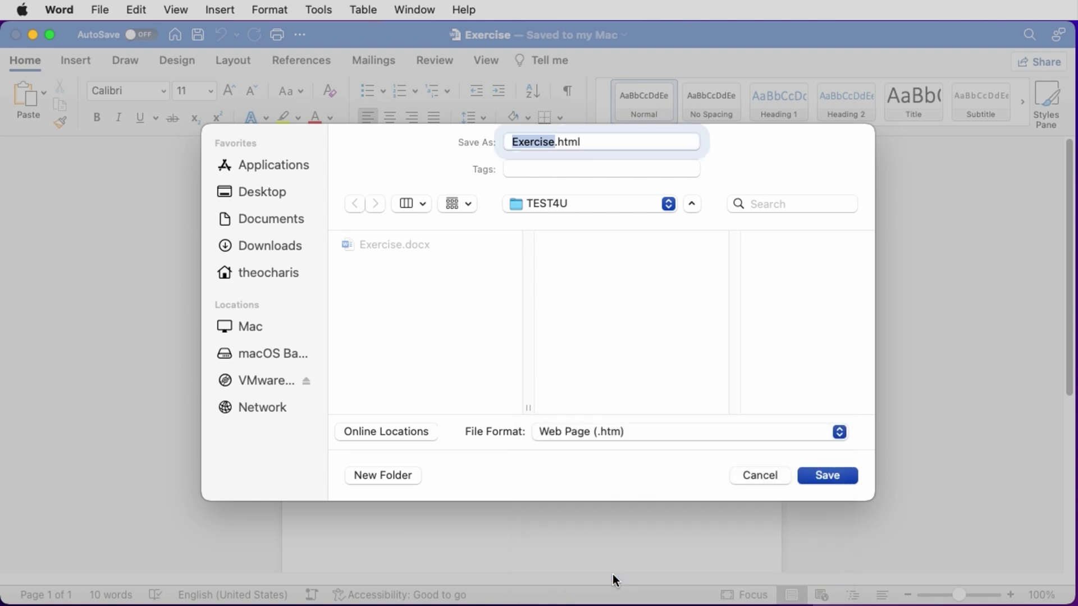
text(test)
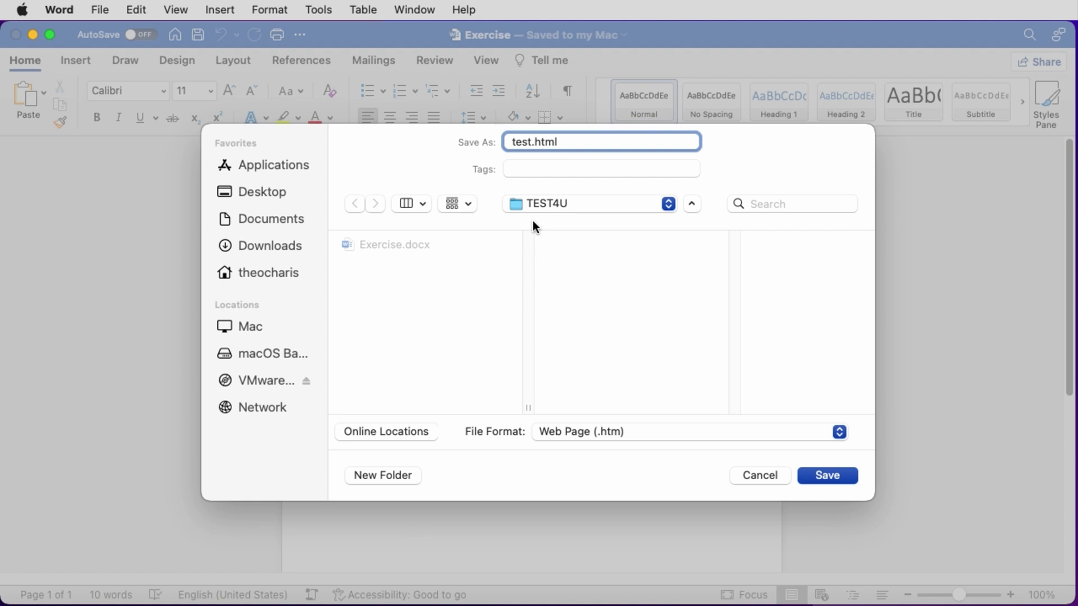
click(564, 145)
key(BackSpace)
click(814, 477)
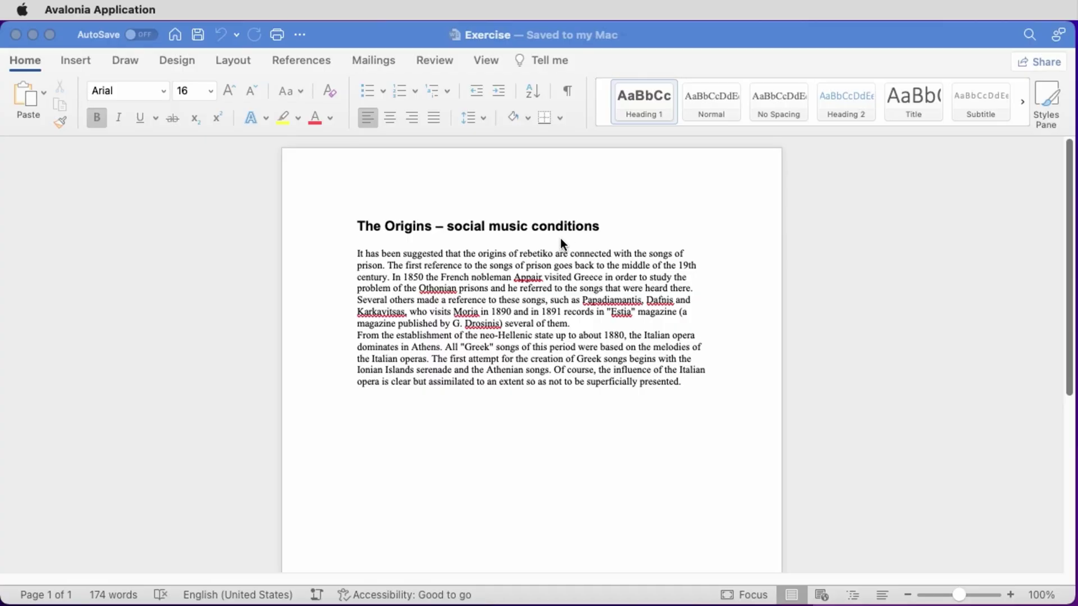
Step: Save the document as a Word 97-2004 Document named Exercise.doc
click(164, 188)
click(99, 11)
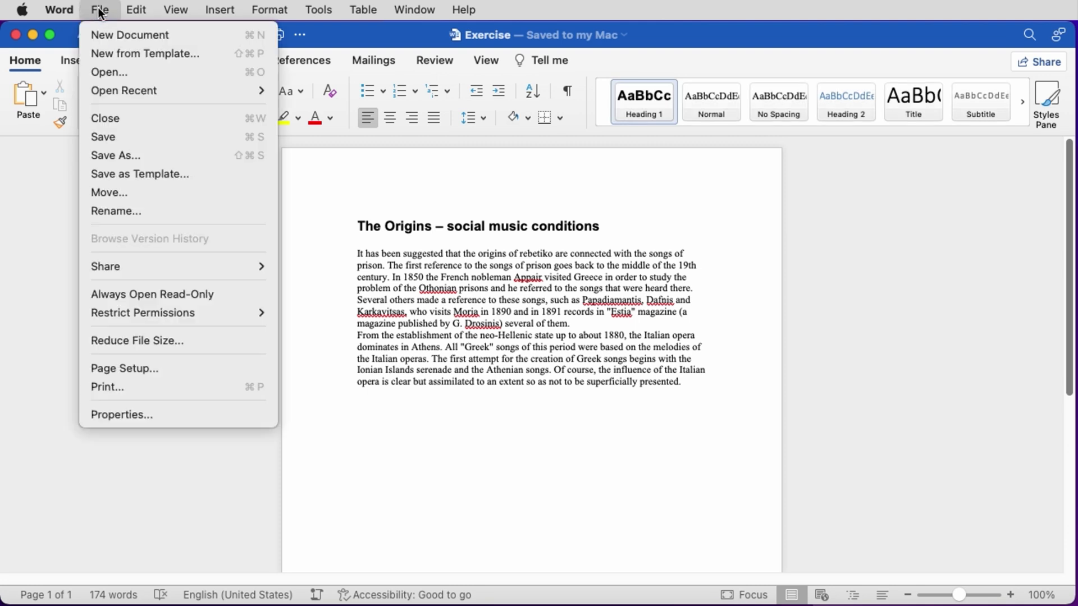
click(119, 155)
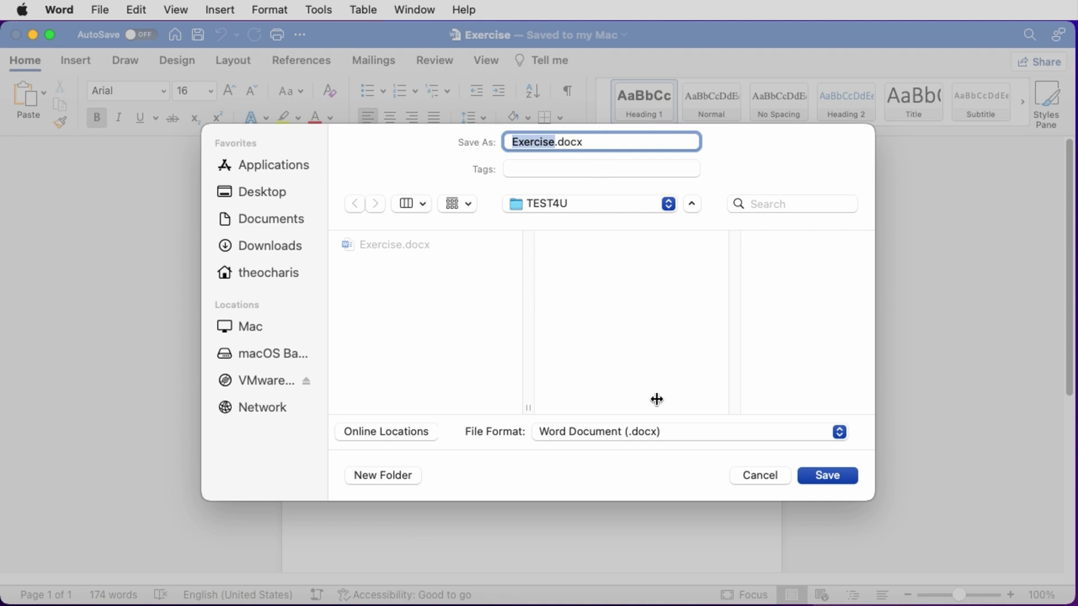
click(837, 432)
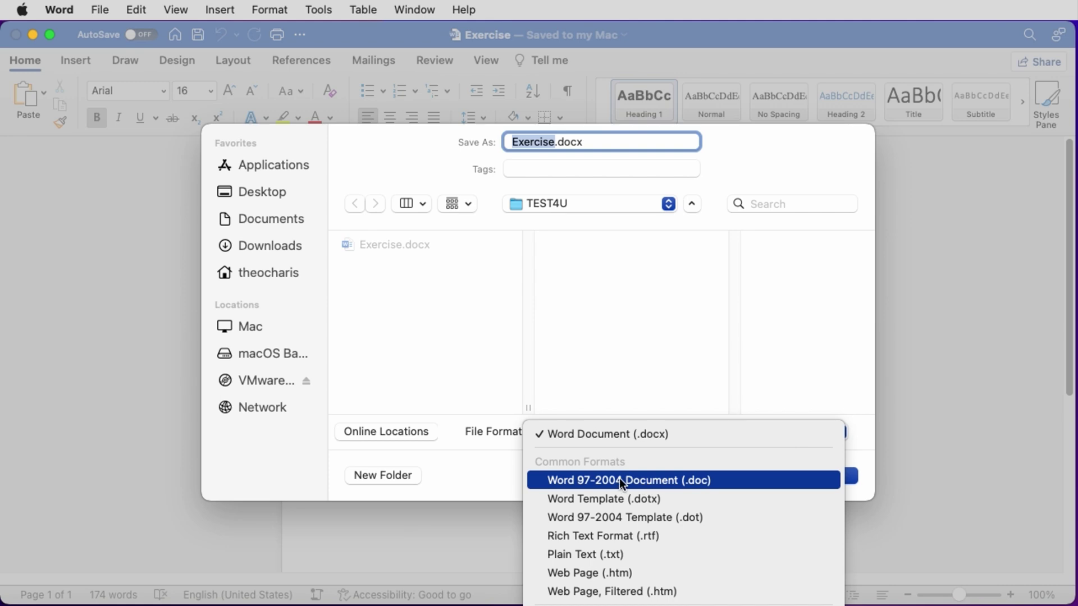
click(647, 479)
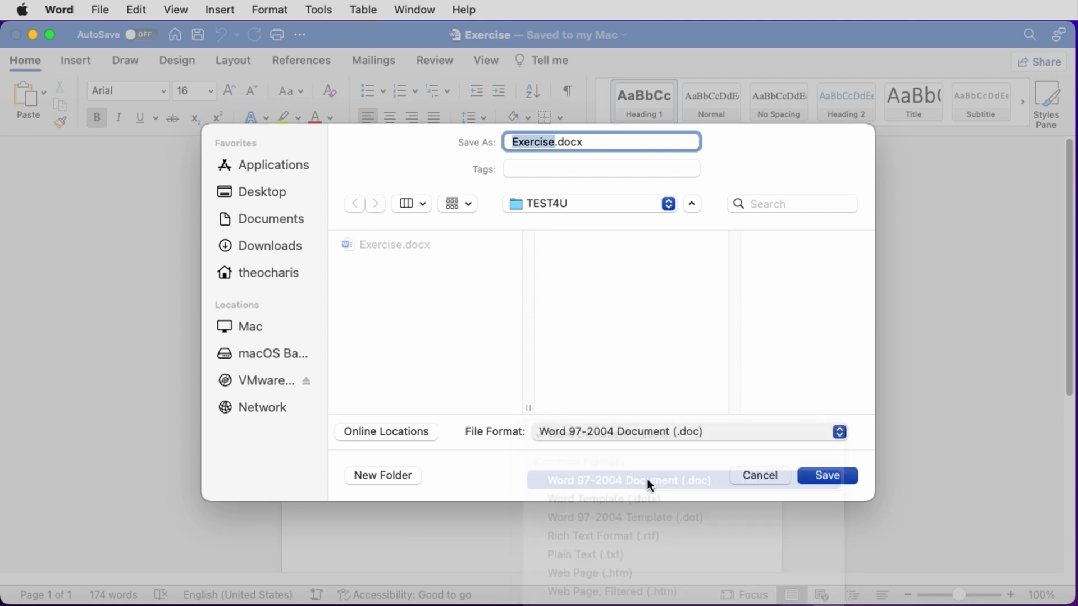
click(823, 476)
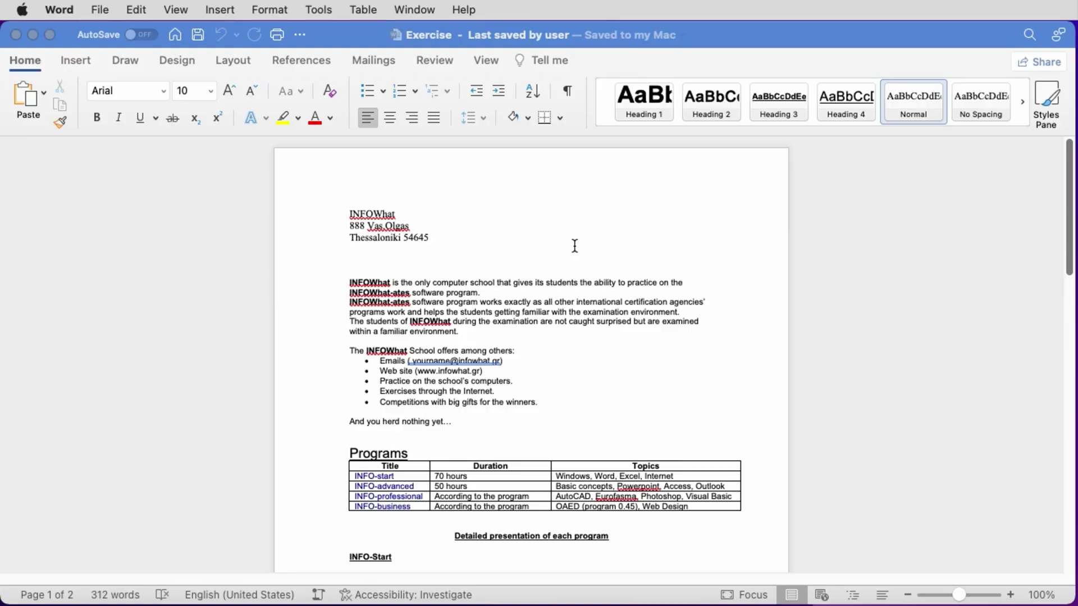
Step: Set the paper size to A4 and save the document
click(235, 62)
click(135, 96)
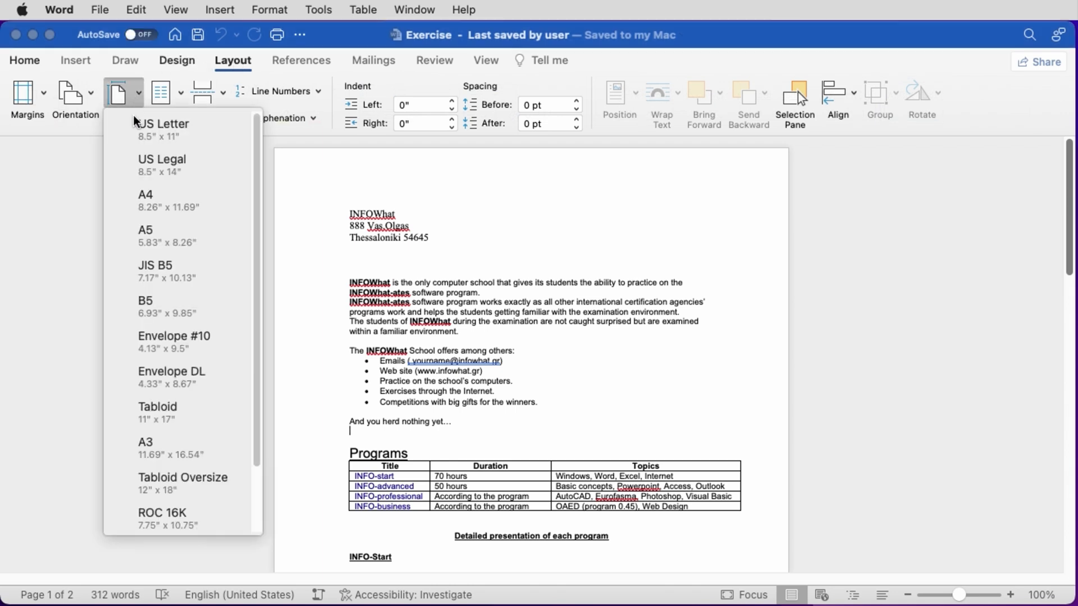
click(190, 212)
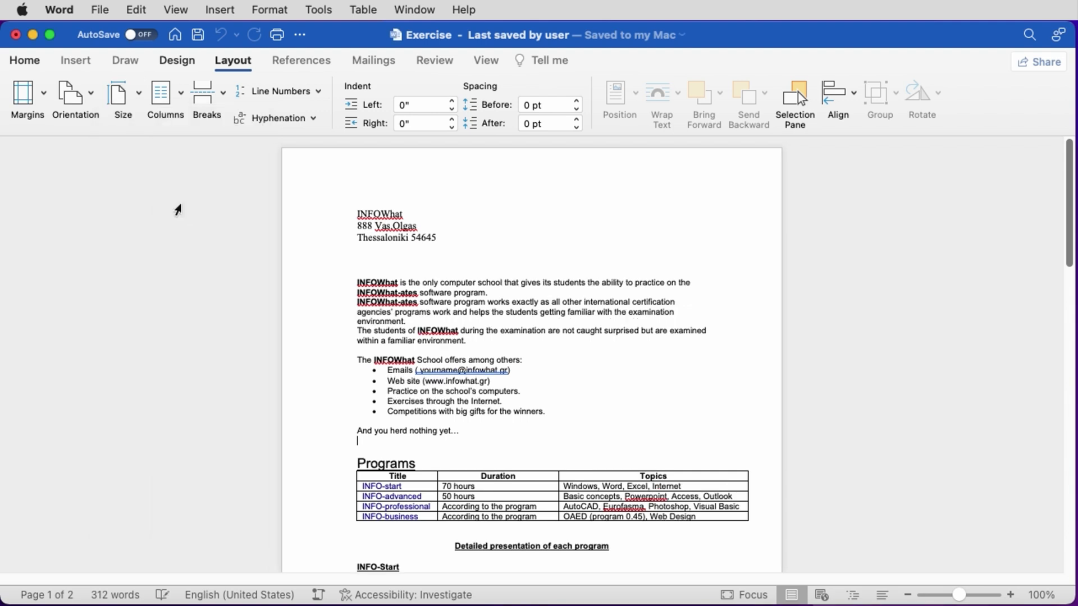
click(197, 35)
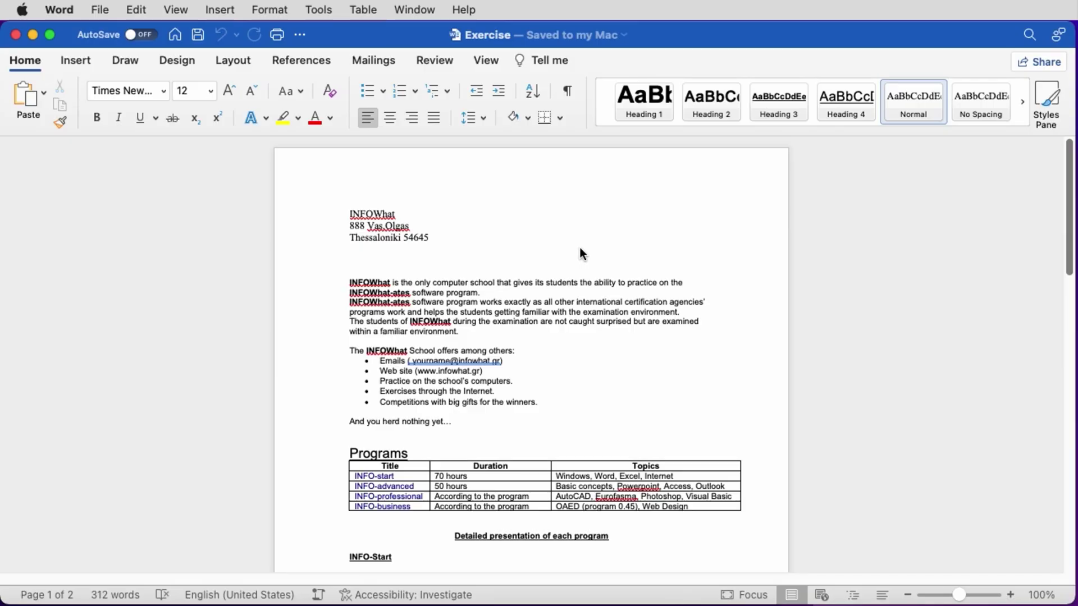
Step: Switch the page orientation to Landscape and save the document
click(231, 60)
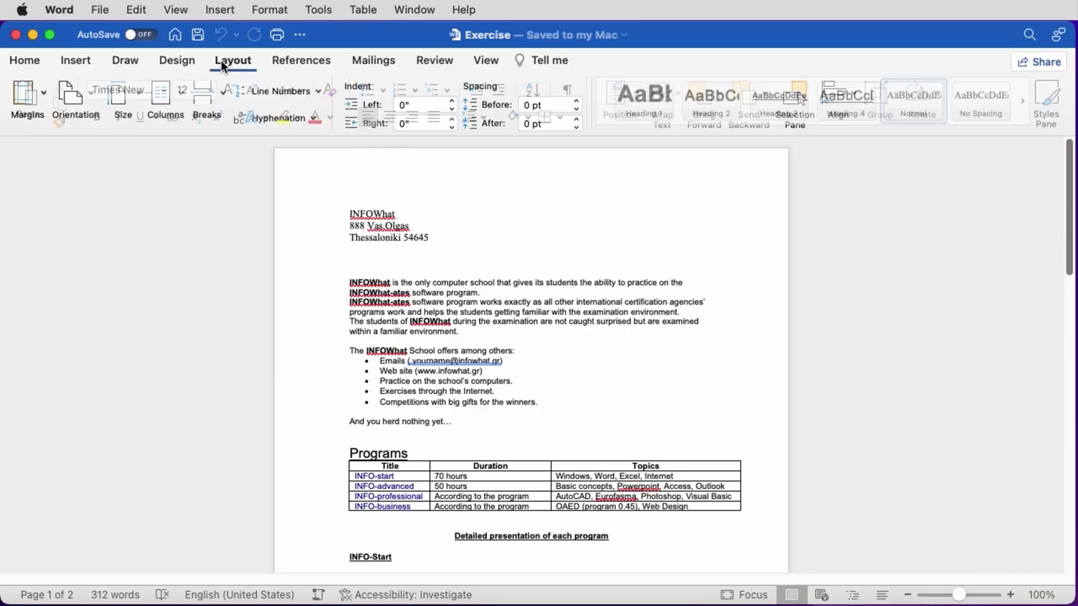
click(93, 100)
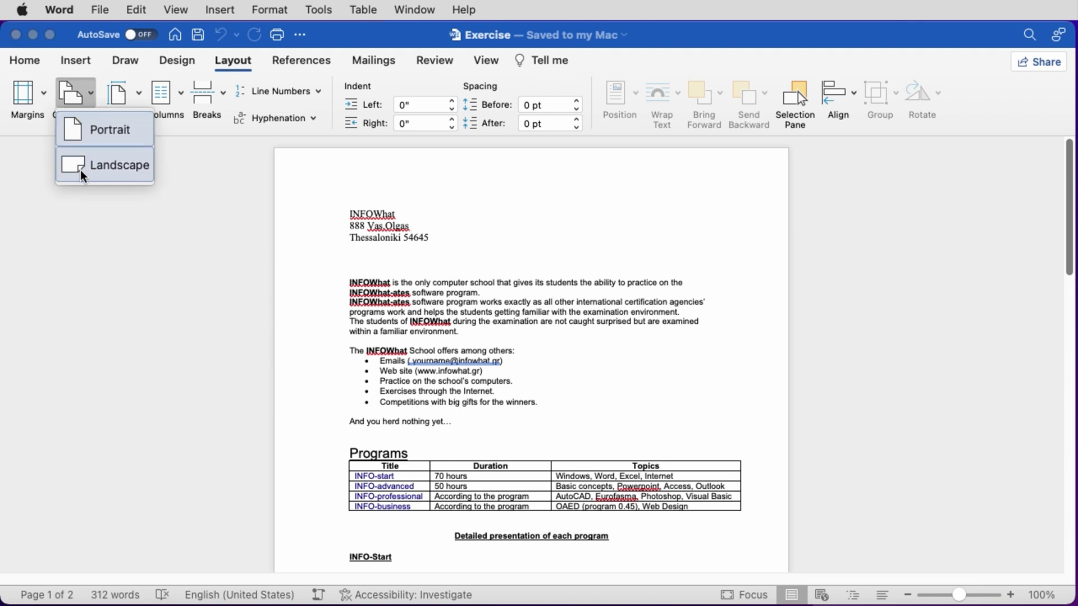
click(115, 177)
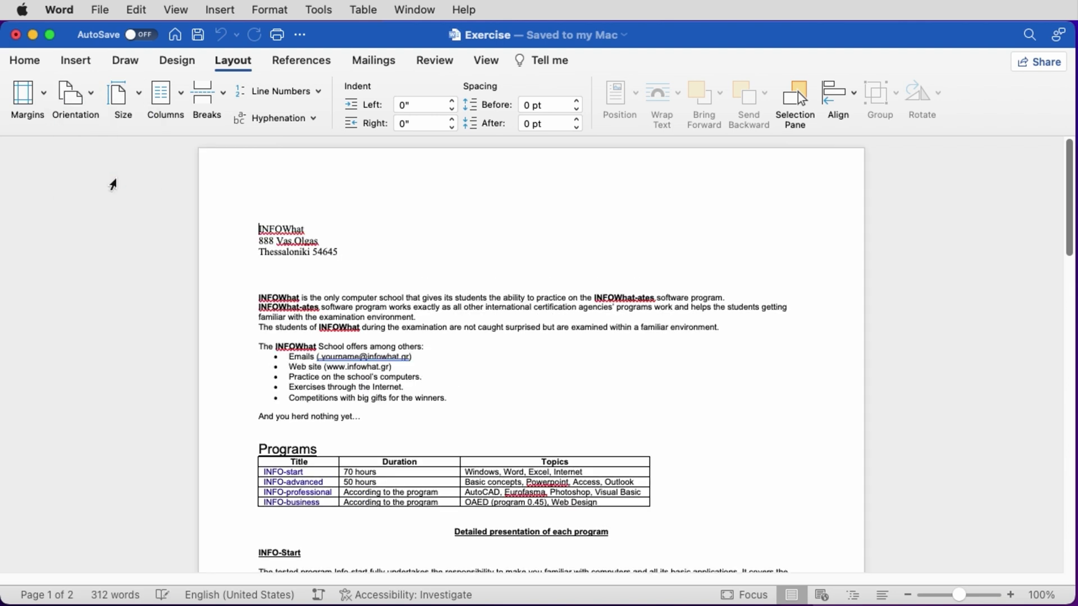
click(198, 35)
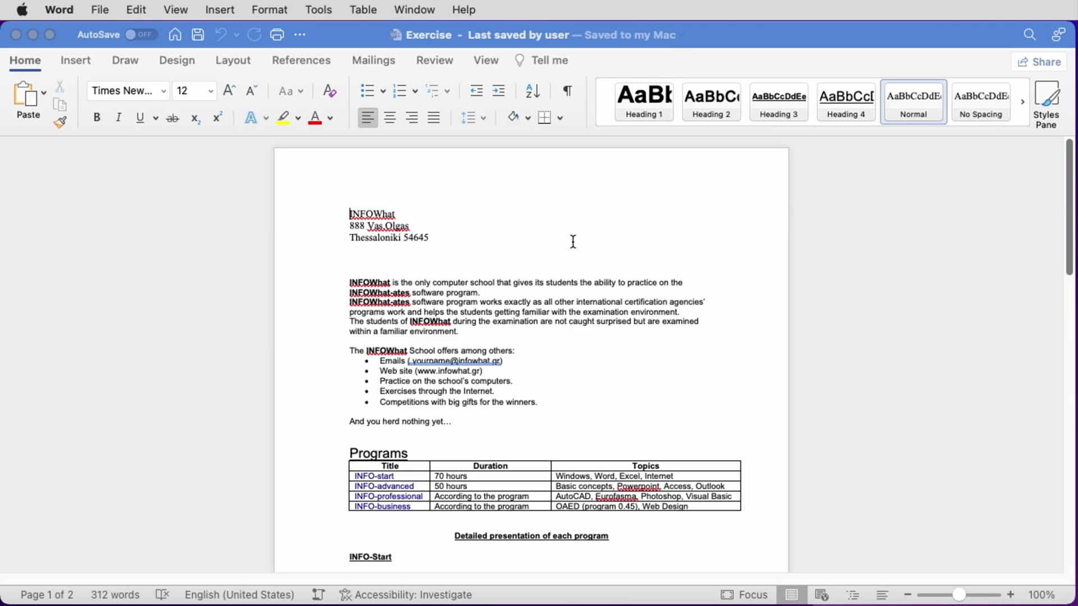
Step: Set custom left and right margins of 0.78" and save the document
click(233, 66)
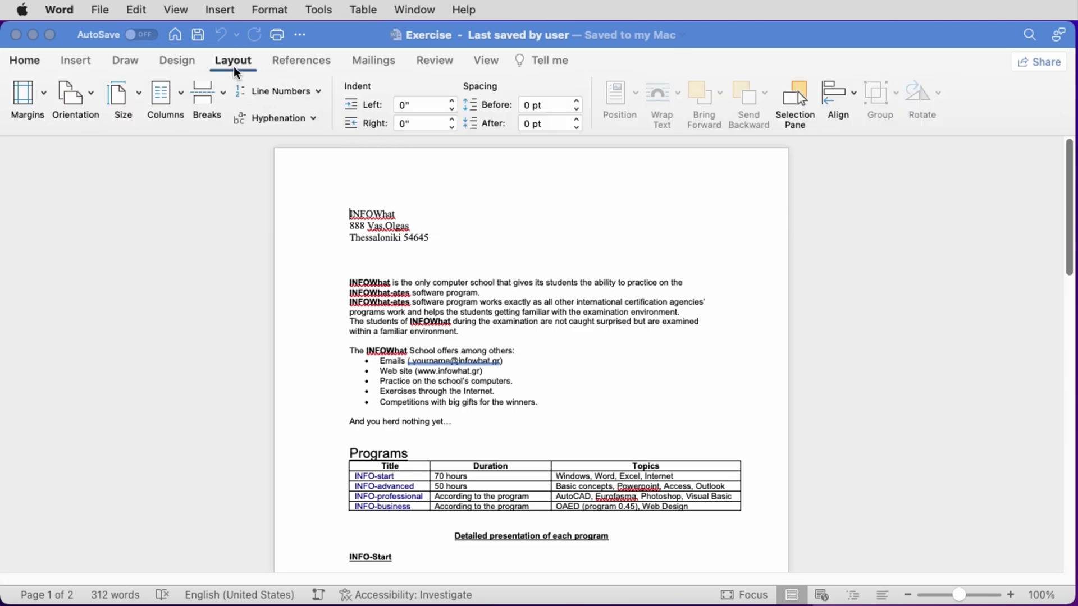
click(44, 96)
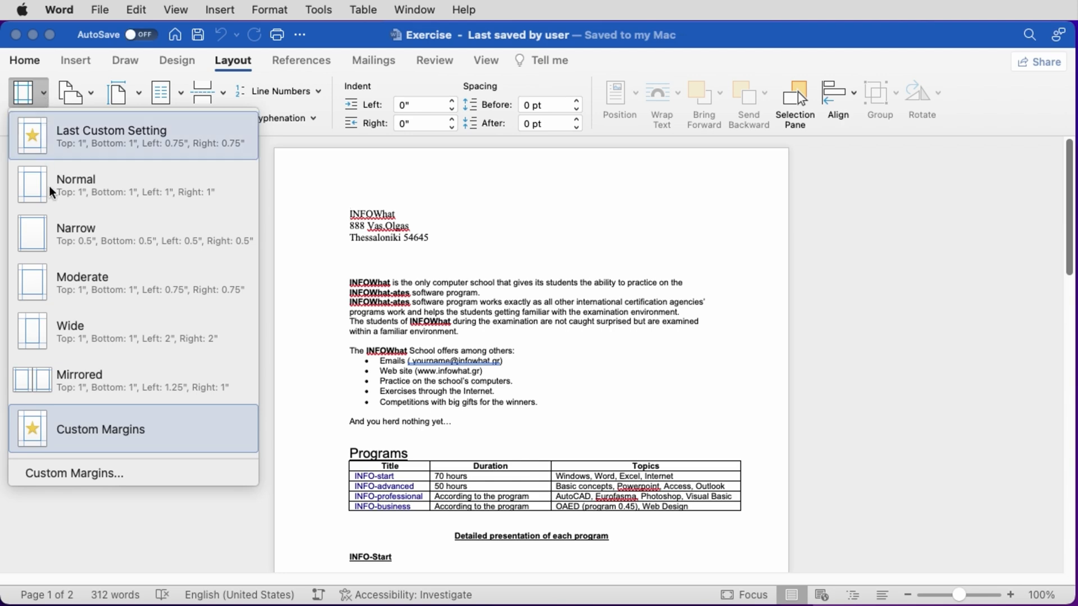
click(88, 475)
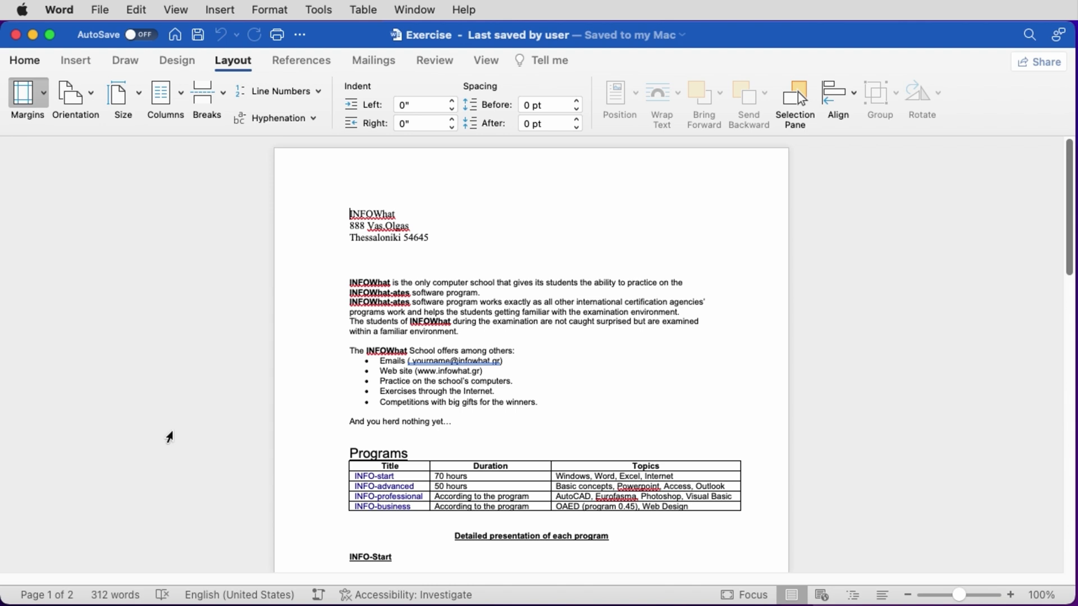
drag(730, 189, 382, 62)
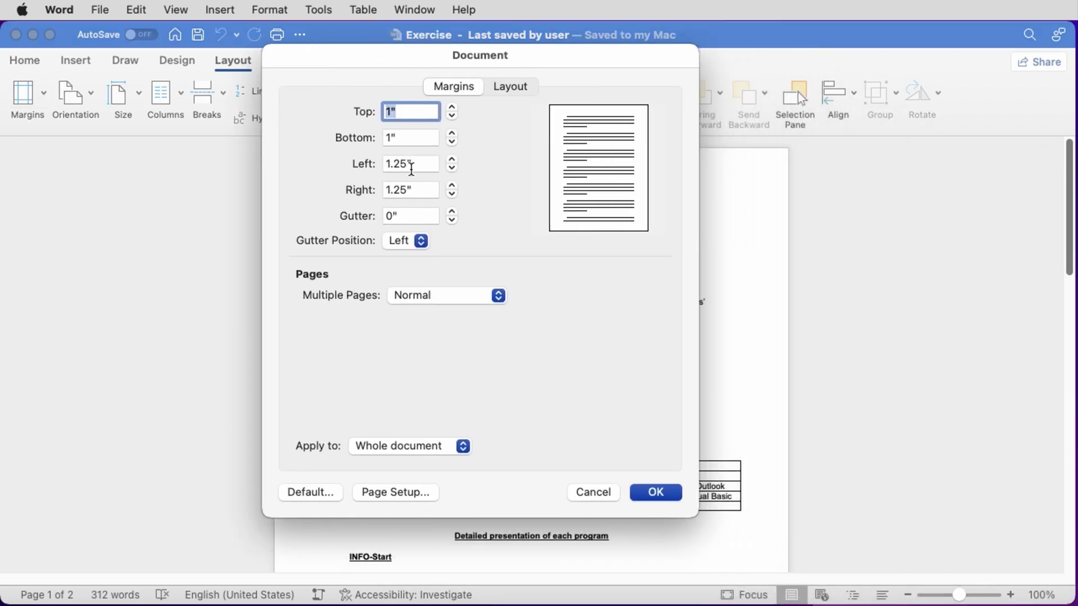
drag(421, 163, 357, 159)
text(0.78)
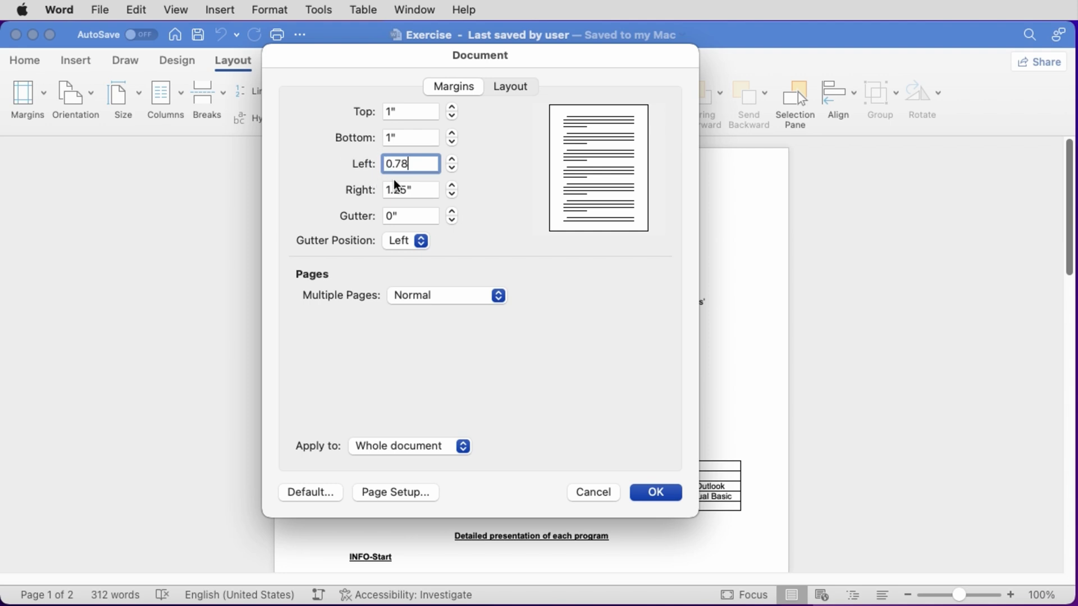
drag(424, 191, 370, 184)
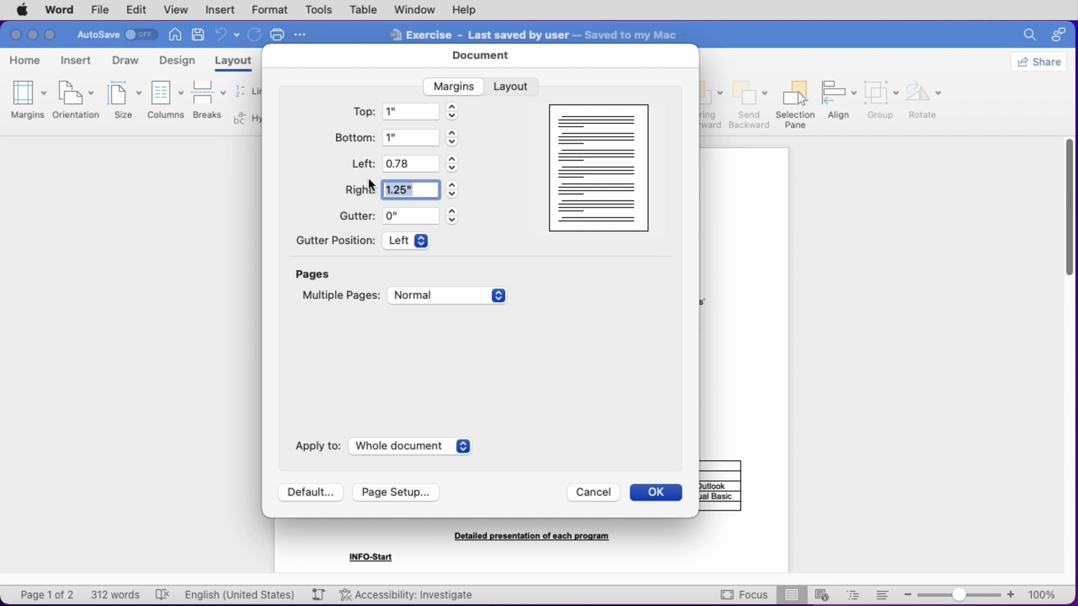
text(0.78)
click(657, 493)
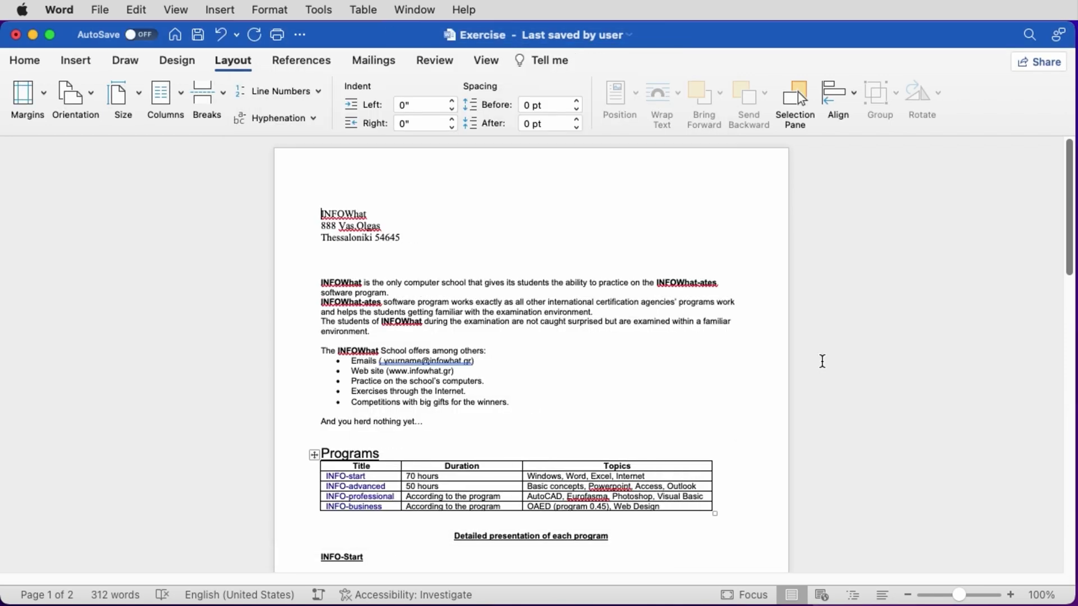
click(197, 42)
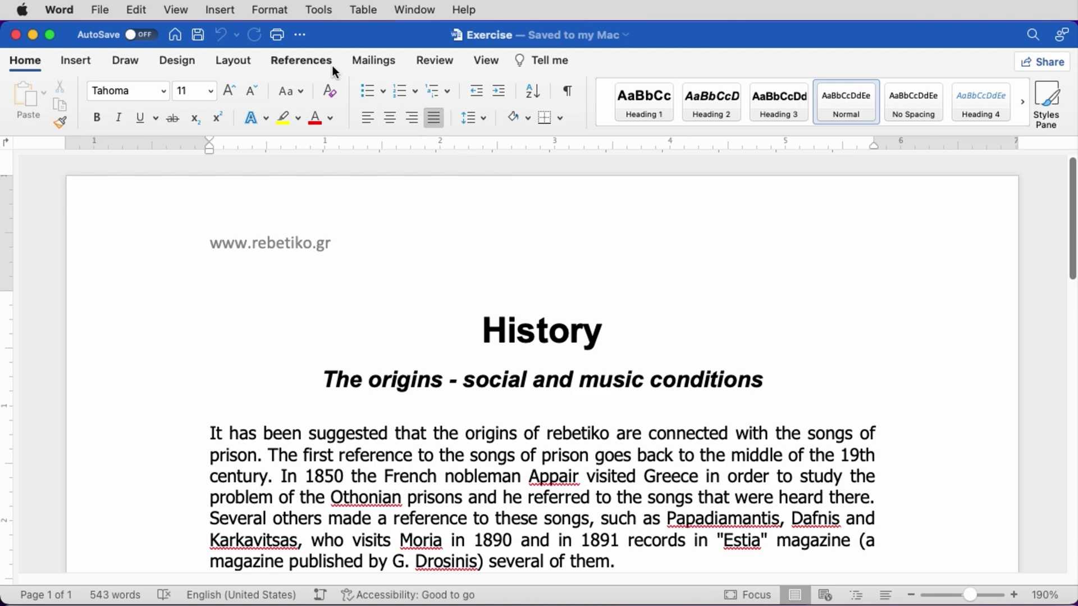
Step: Set Header from edge to 1", ignore the printable-area warning, and save
click(271, 11)
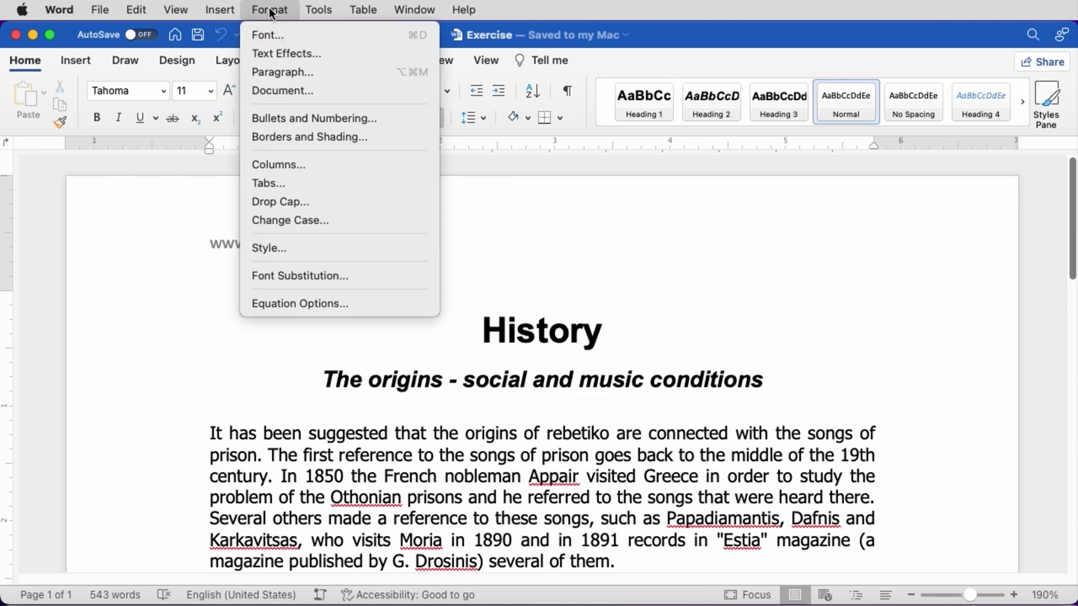
click(273, 92)
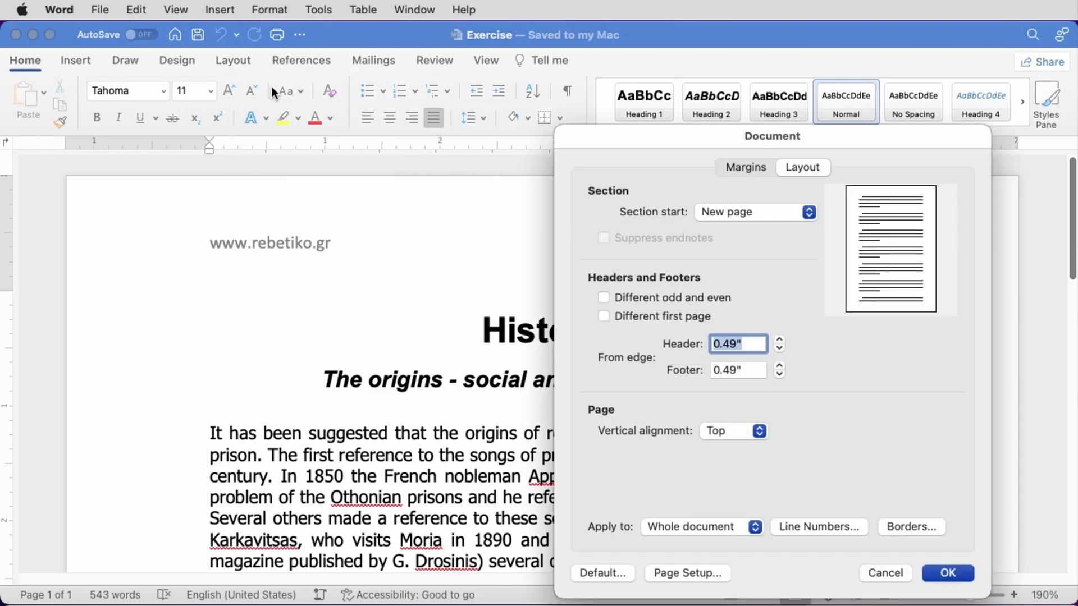
click(810, 166)
text(1)
key(Return)
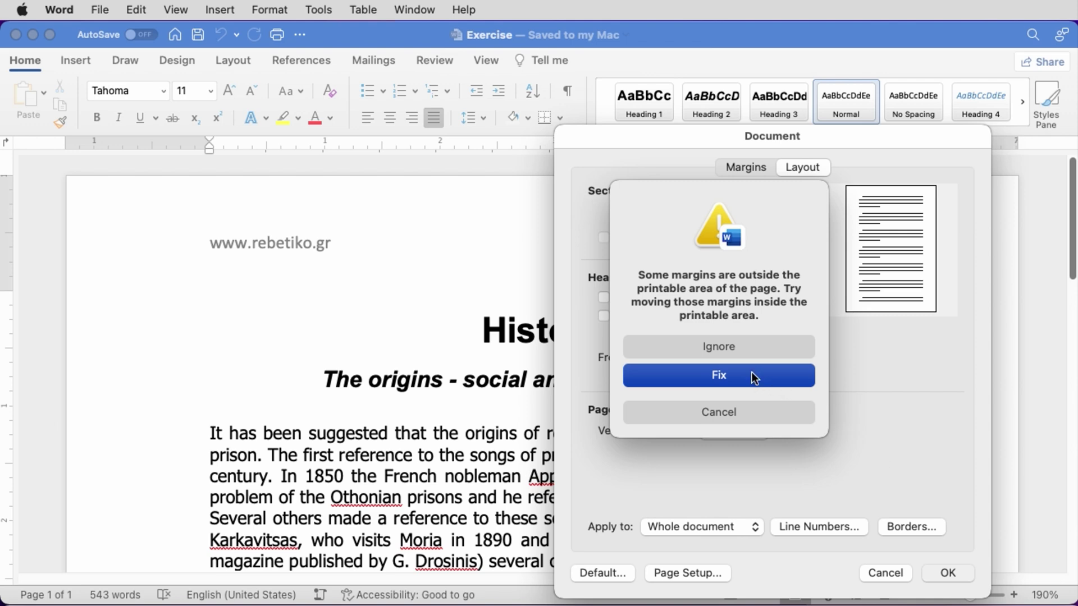
click(726, 346)
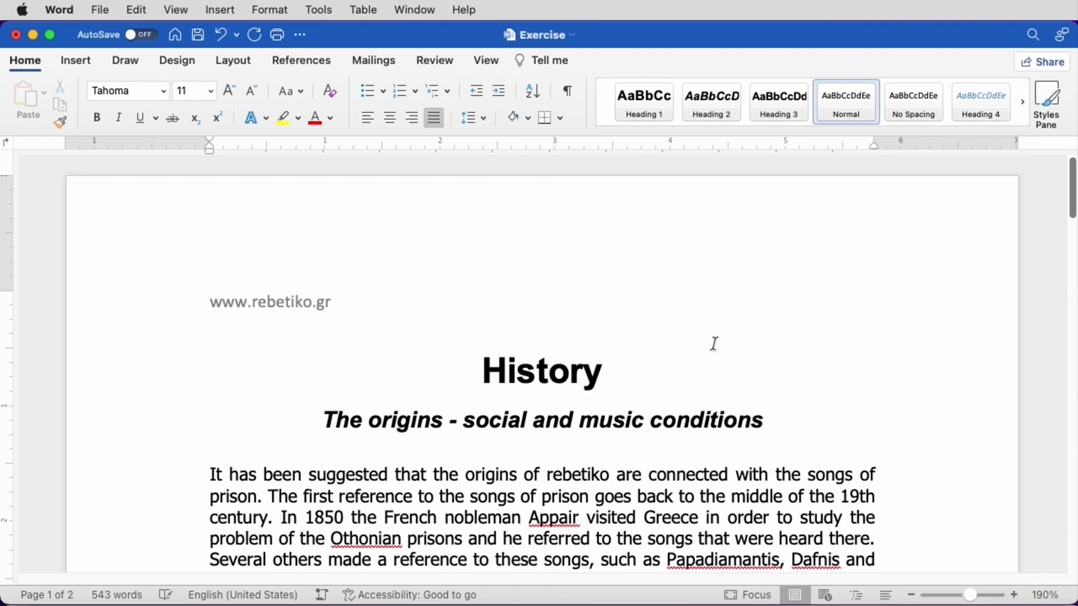
click(198, 39)
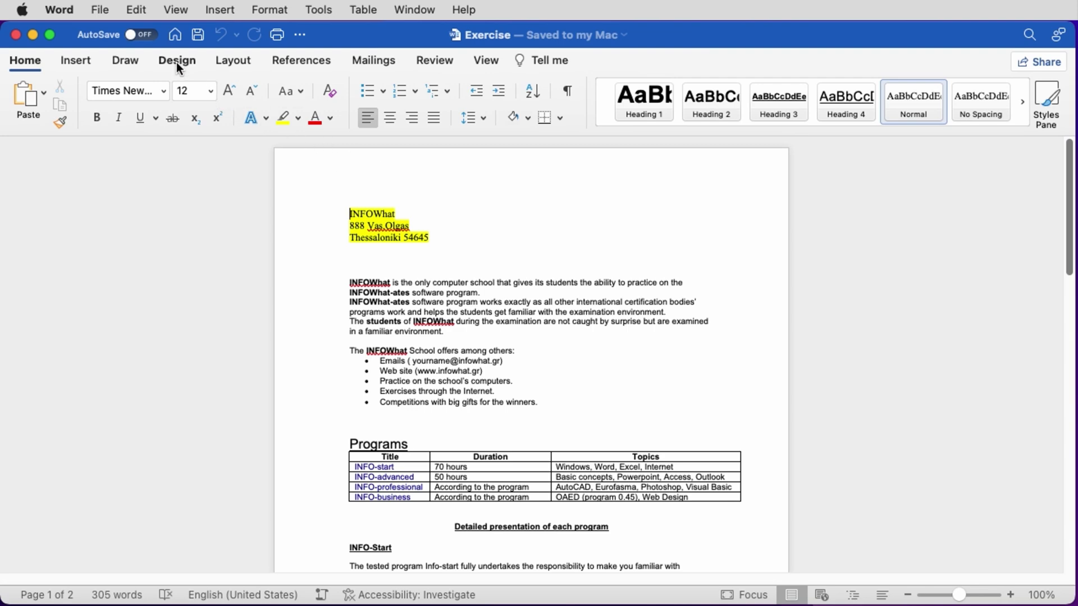
Step: Apply a Box page border to the pages and save the document
click(175, 61)
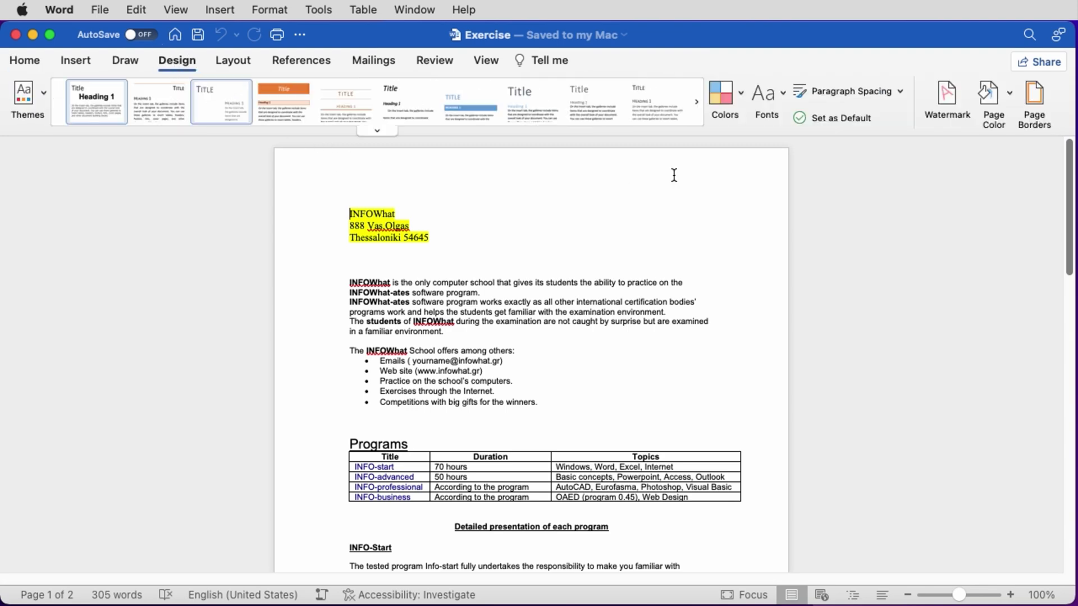
click(1034, 95)
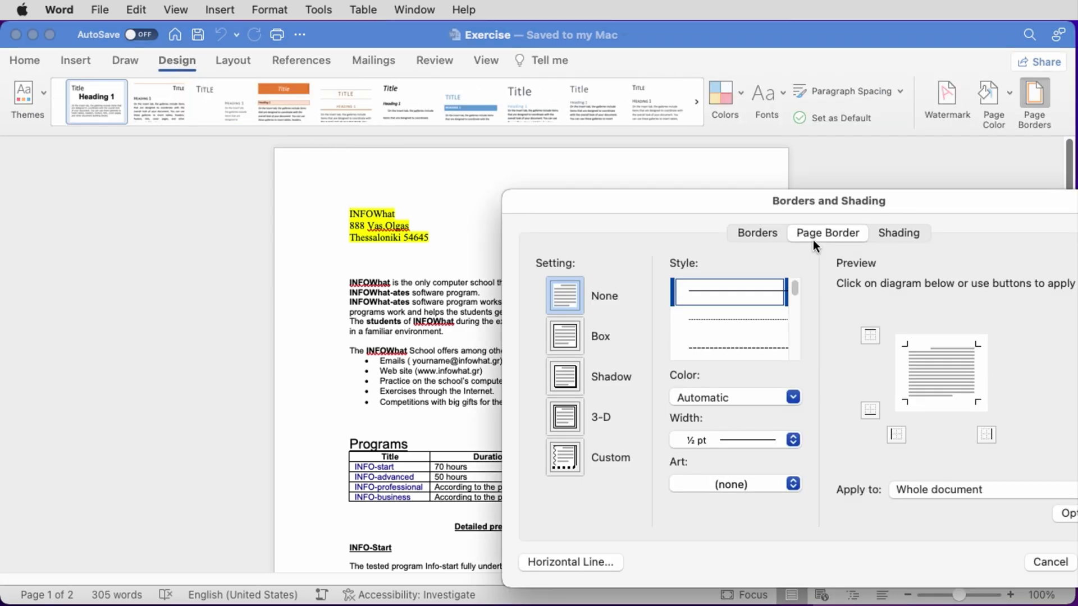
mouse_move(803, 197)
mouse_down()
mouse_move(498, 120)
mouse_move(488, 127)
mouse_up()
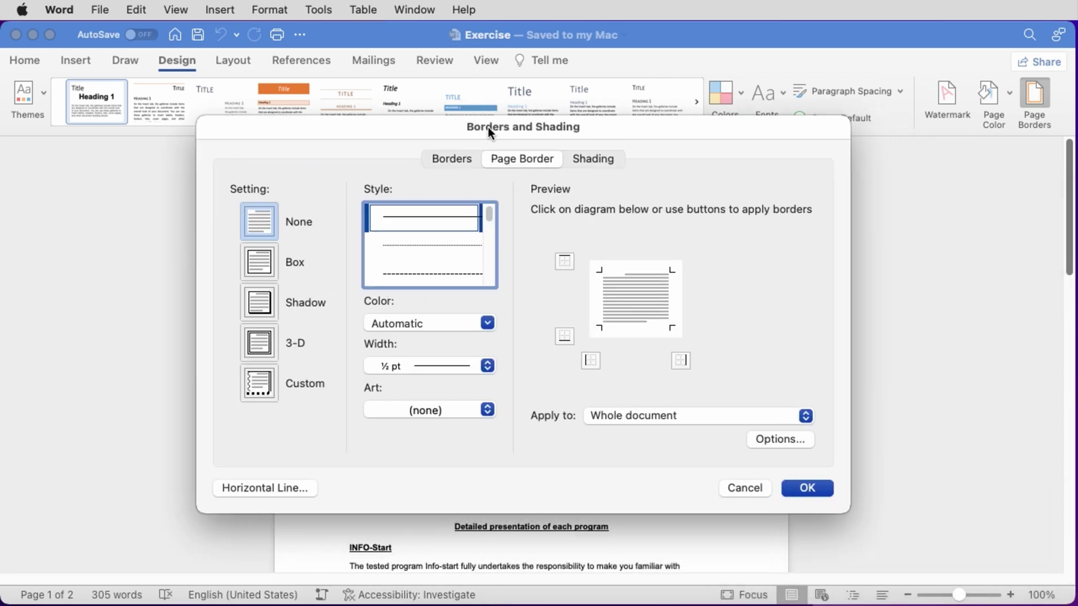
click(262, 263)
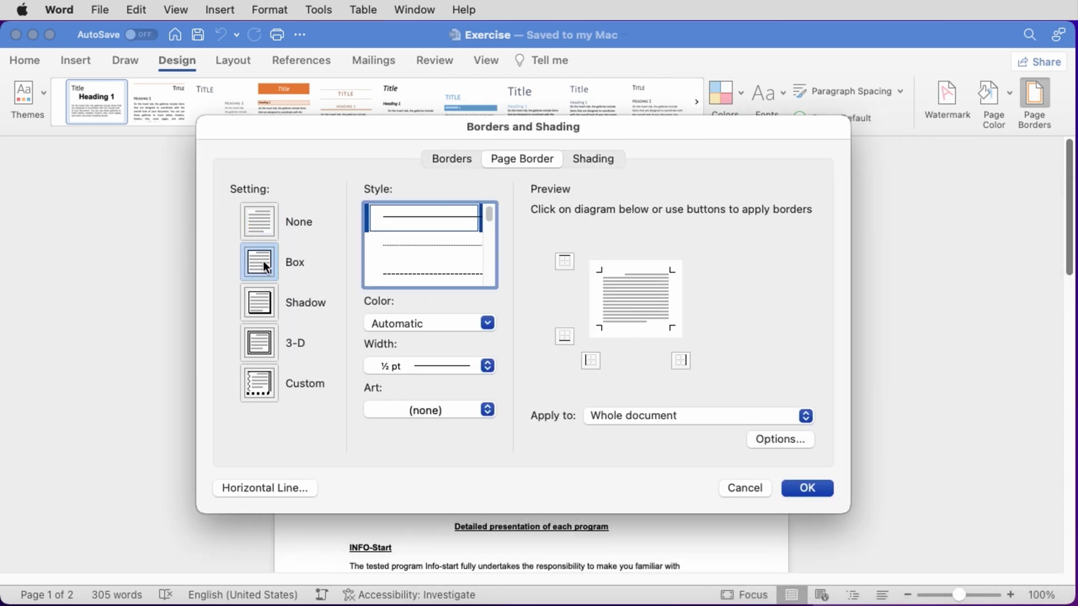
click(807, 487)
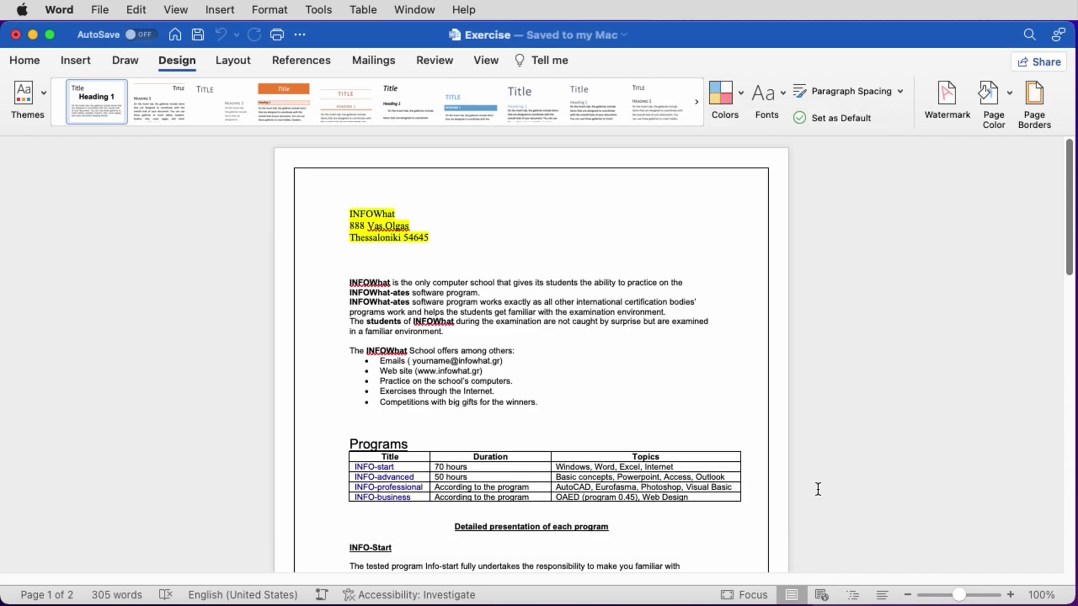
click(196, 34)
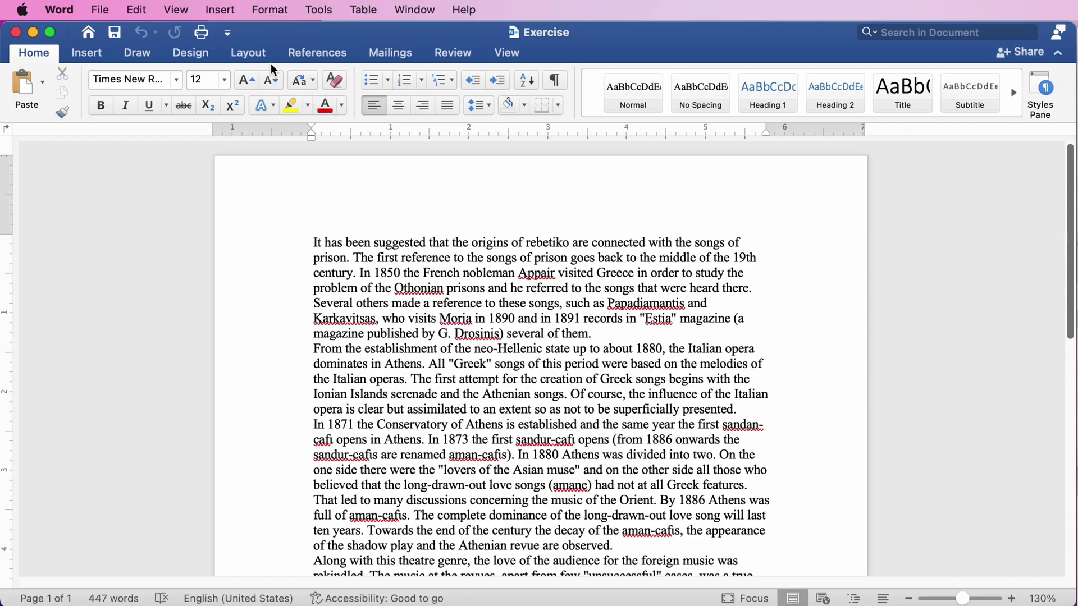
Step: Add continuous line numbers to the rebetiko-origins text and save the document
click(256, 56)
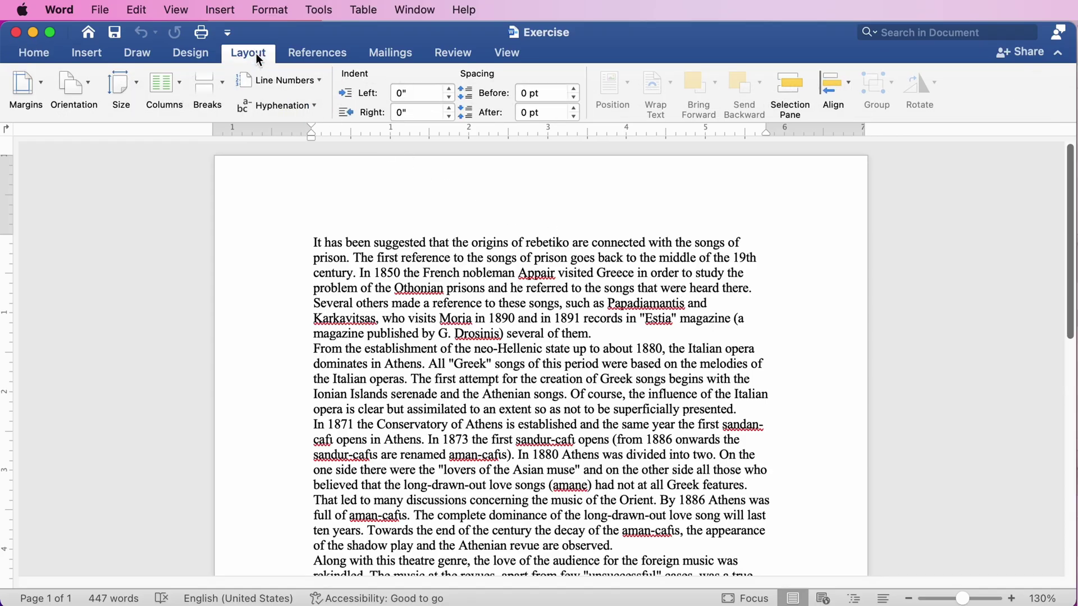
click(318, 81)
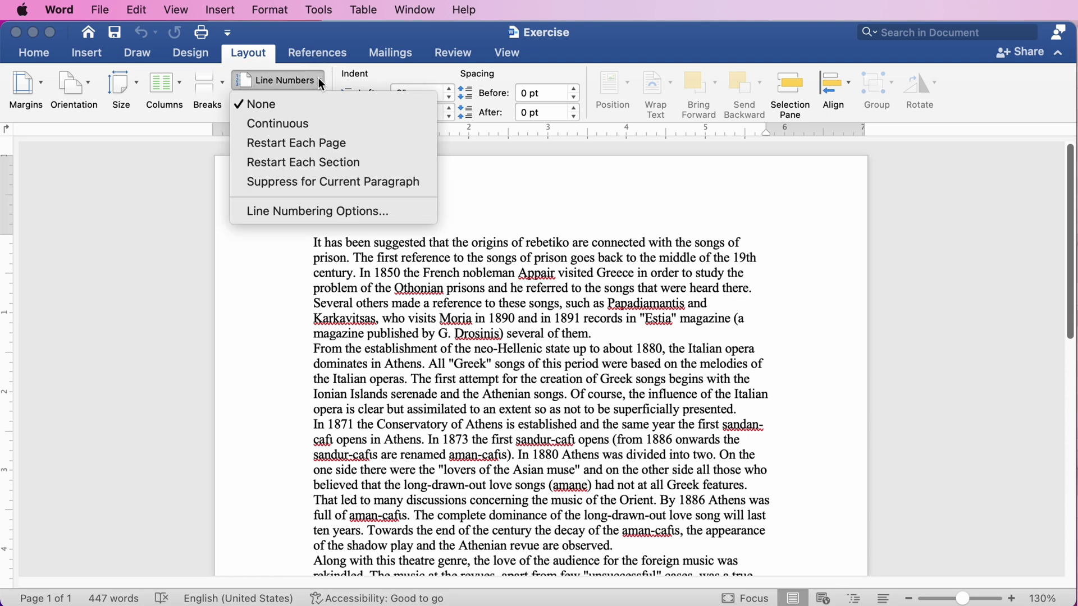
click(269, 125)
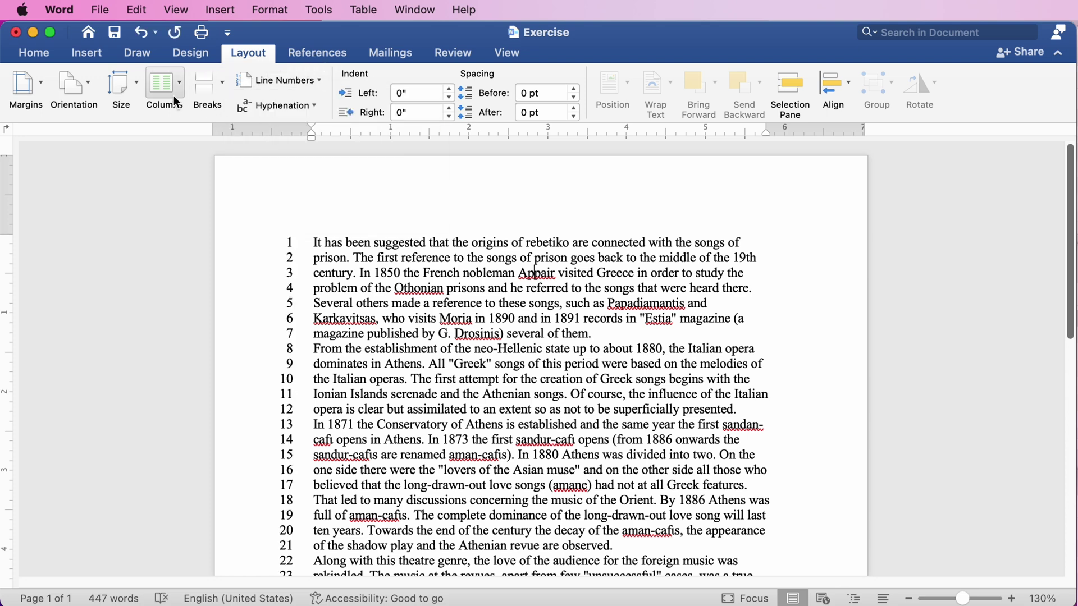
click(115, 34)
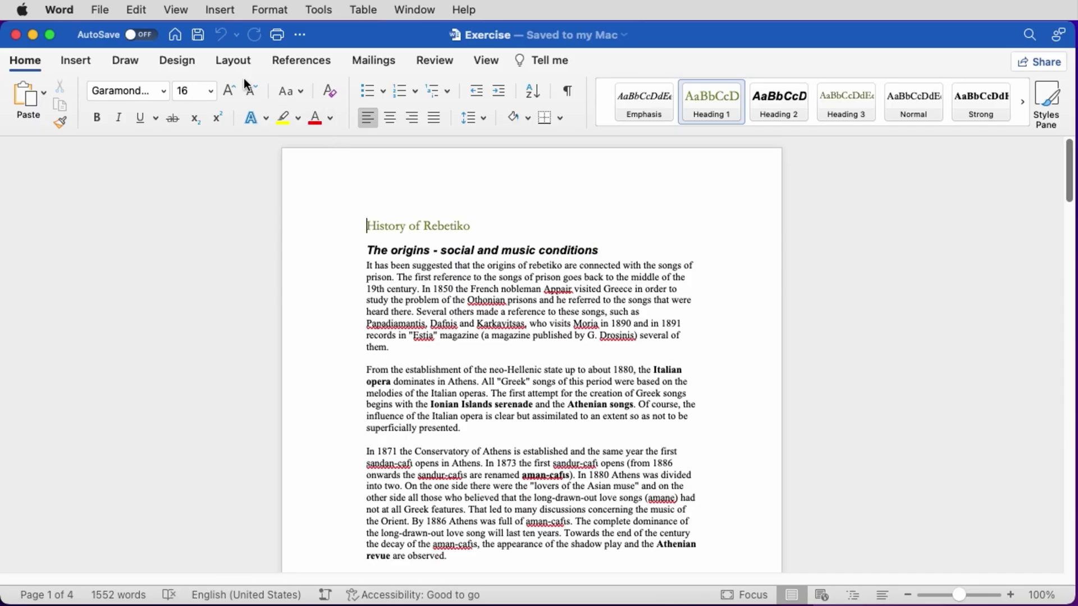
Step: Apply the Office theme to the History of Rebetiko document and save it
click(179, 60)
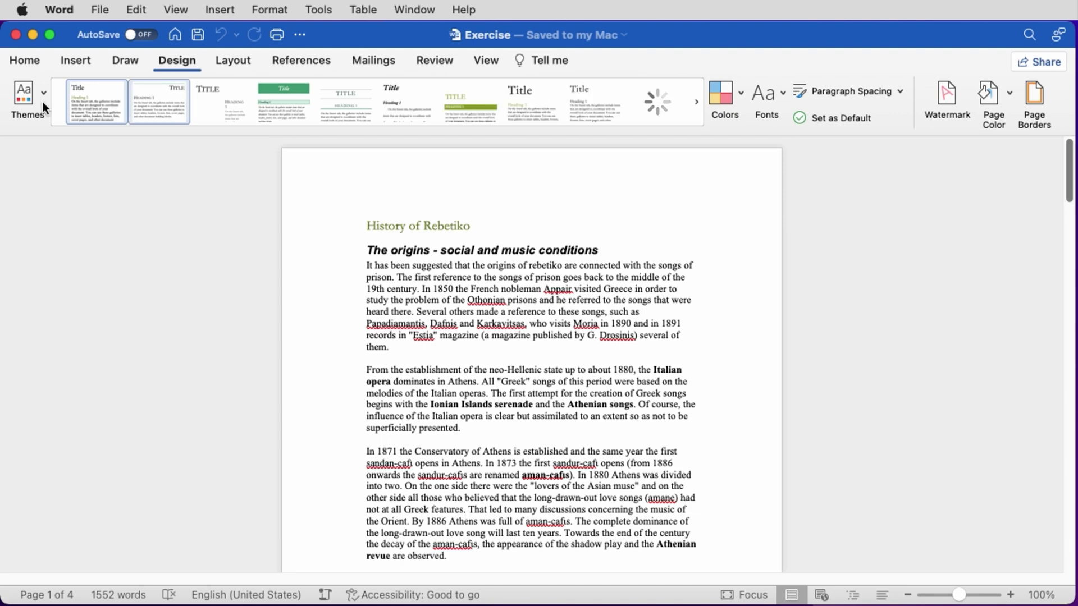
click(45, 93)
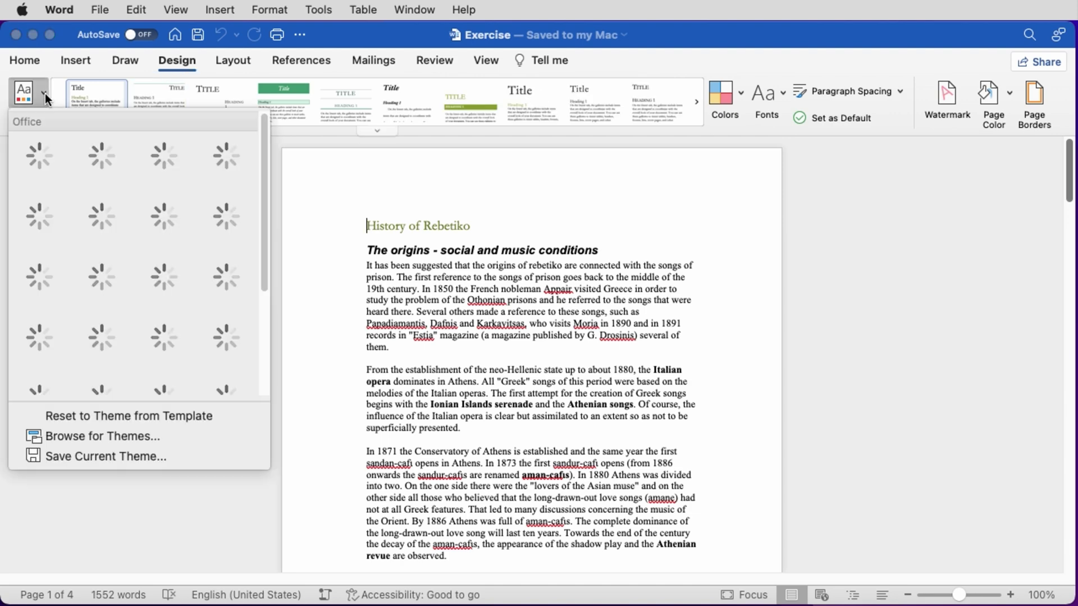
click(38, 160)
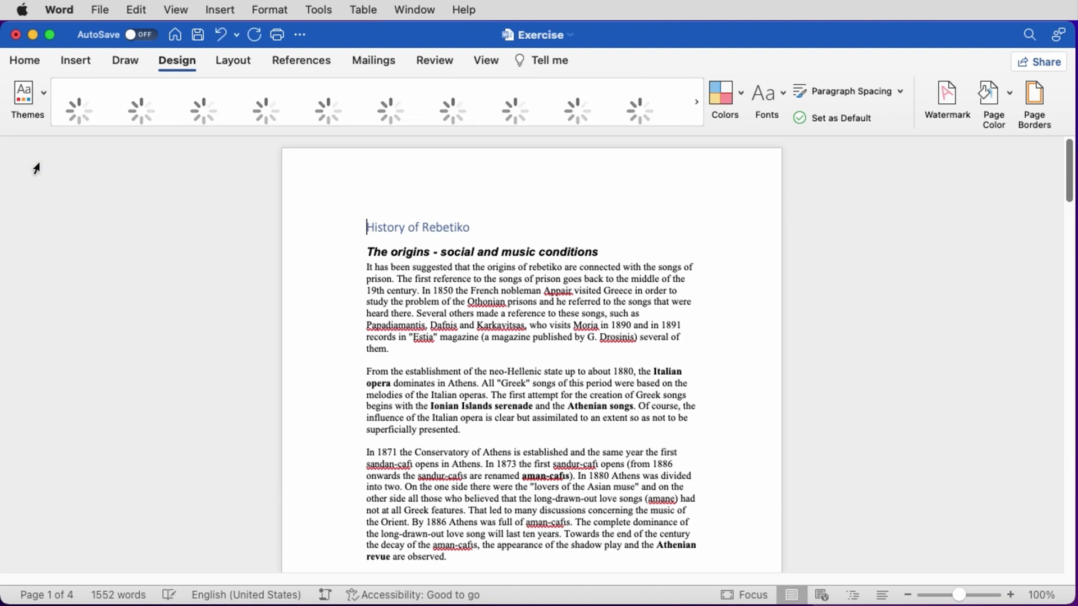
click(199, 35)
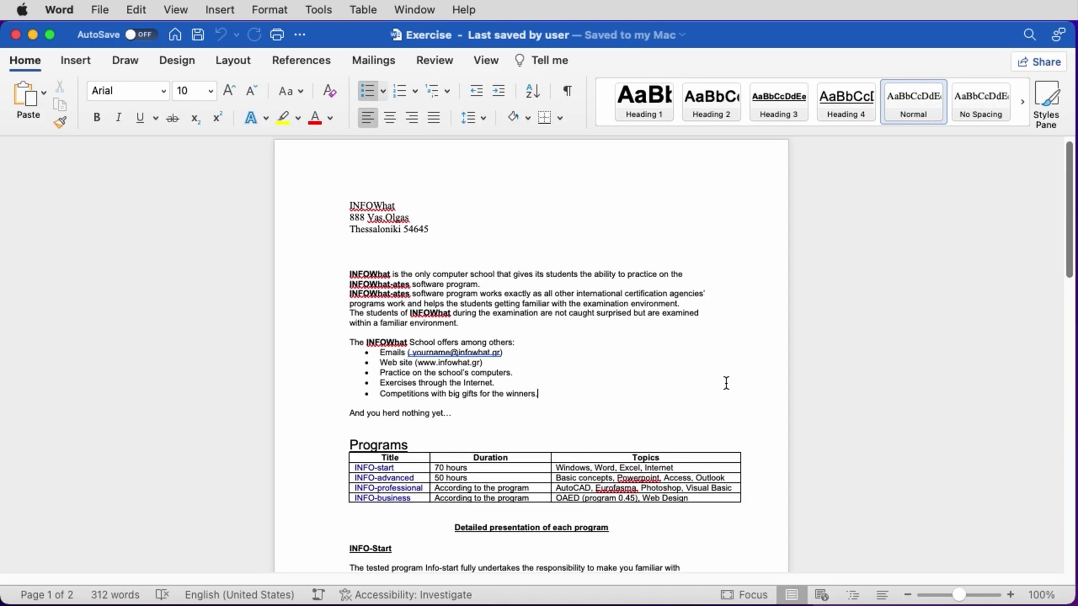
Step: Insert a right-aligned footer page number in I, II, III format starting at 5, and save
scroll(820, 457, down, 10)
double_click(475, 409)
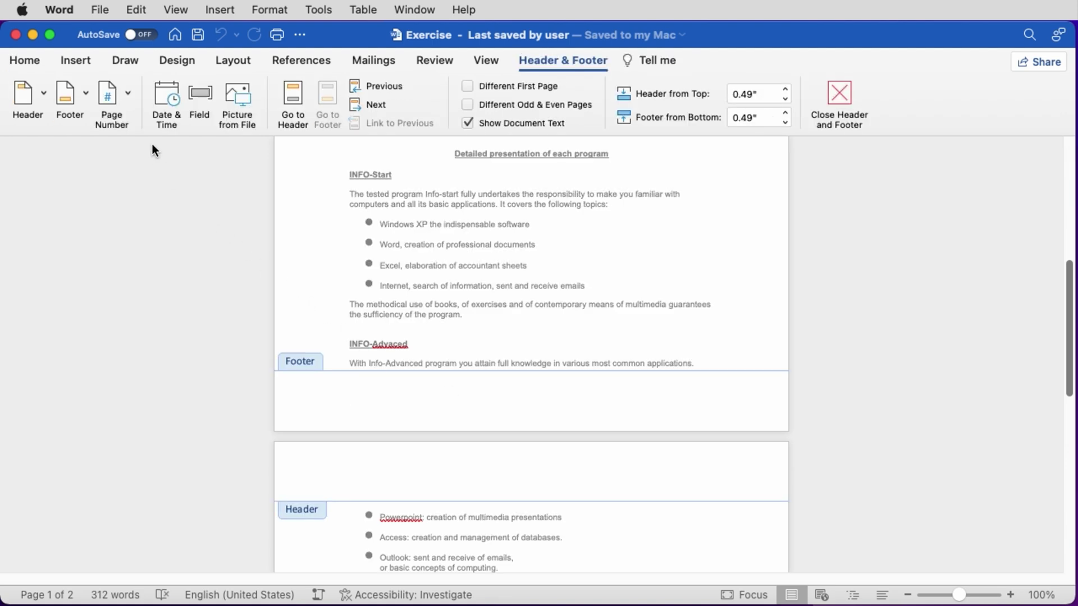
click(126, 94)
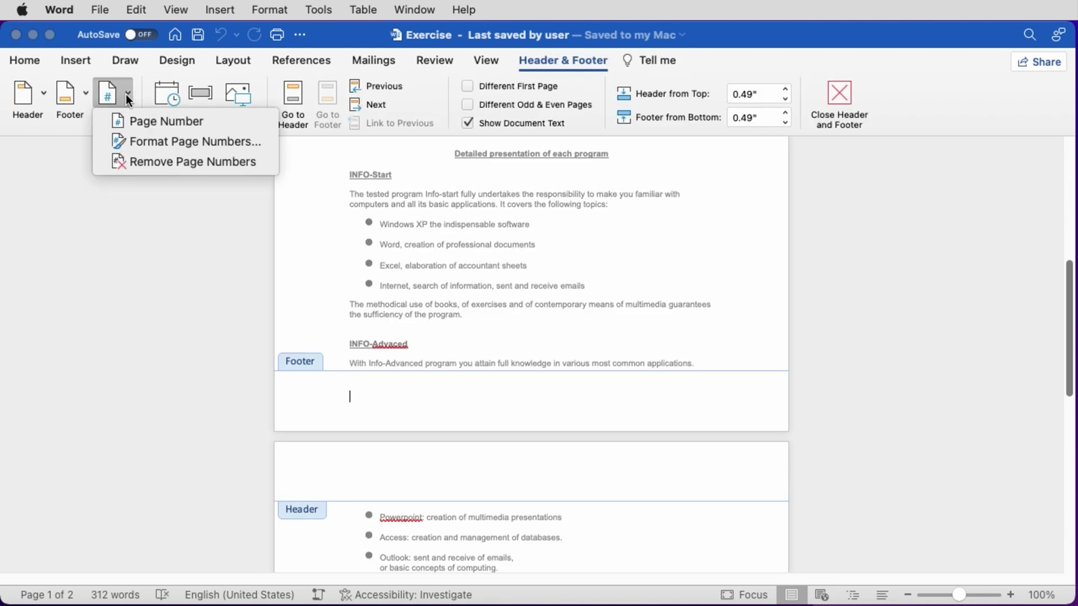
click(148, 128)
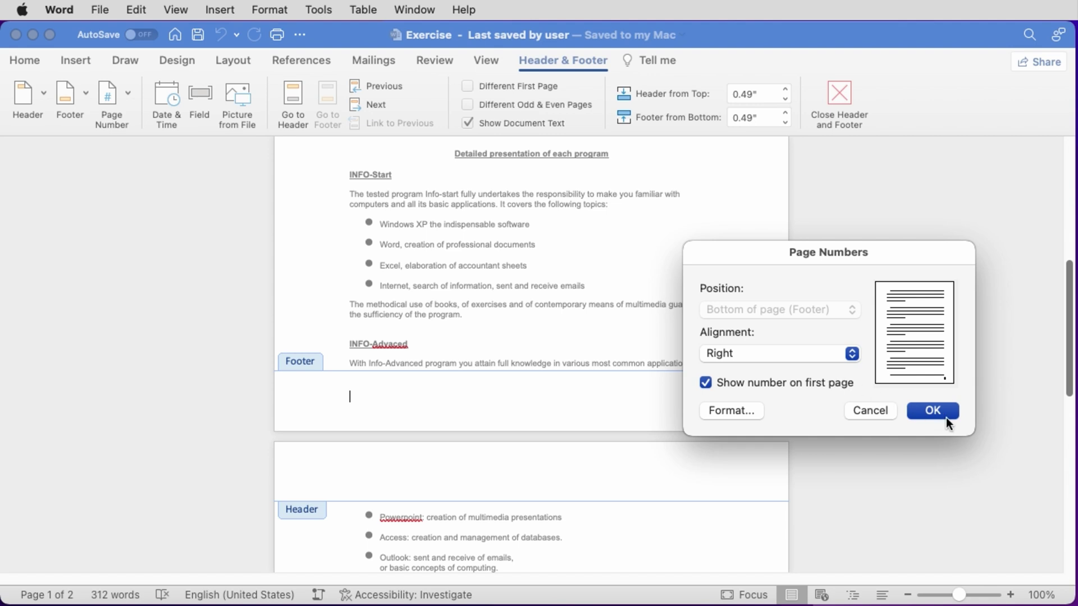
click(736, 409)
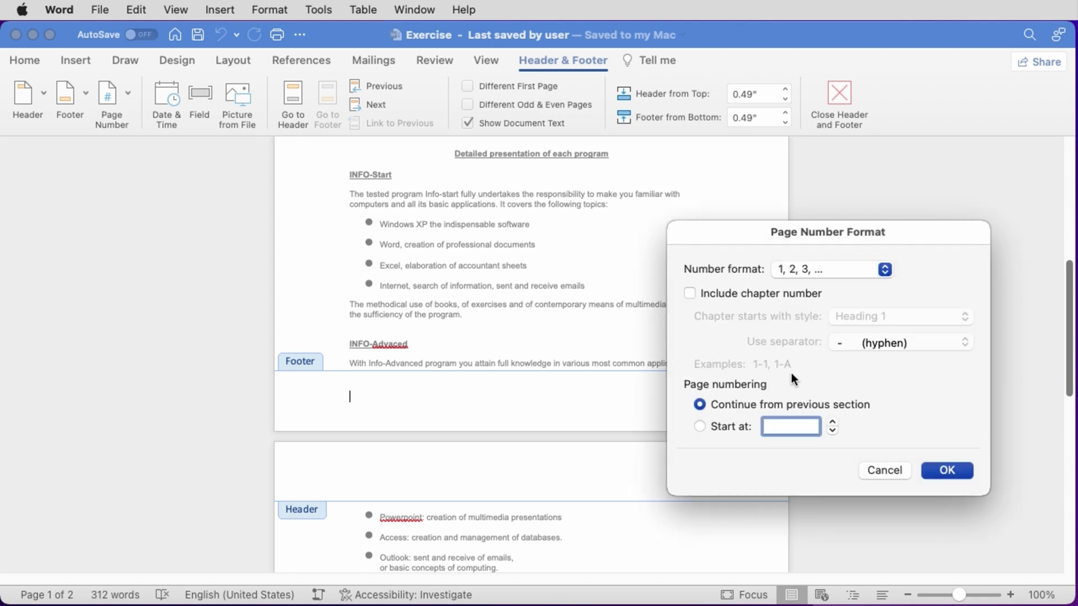
text(5)
click(884, 270)
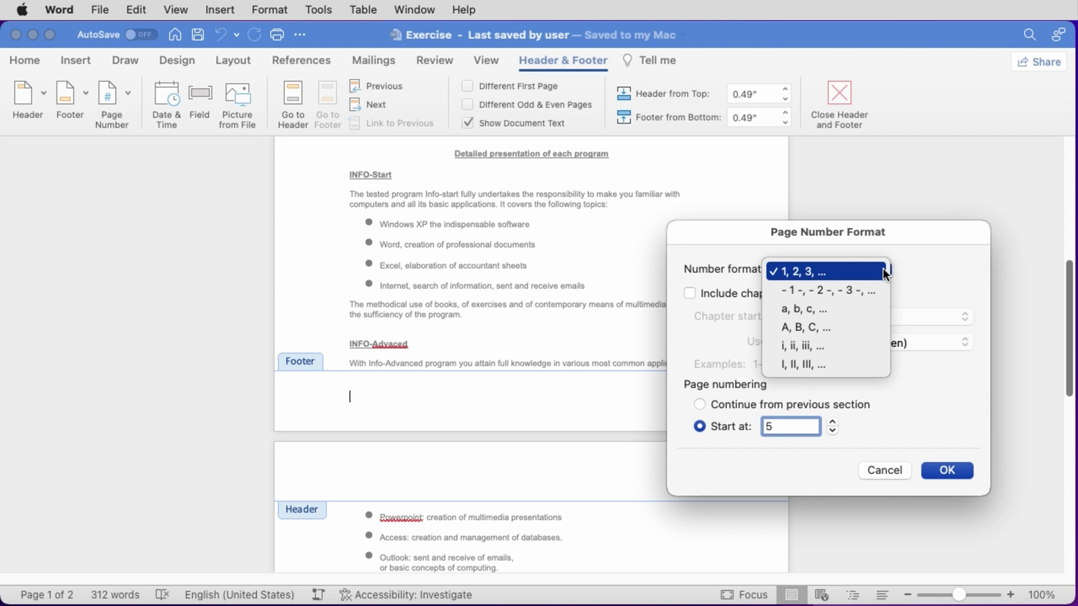
click(807, 365)
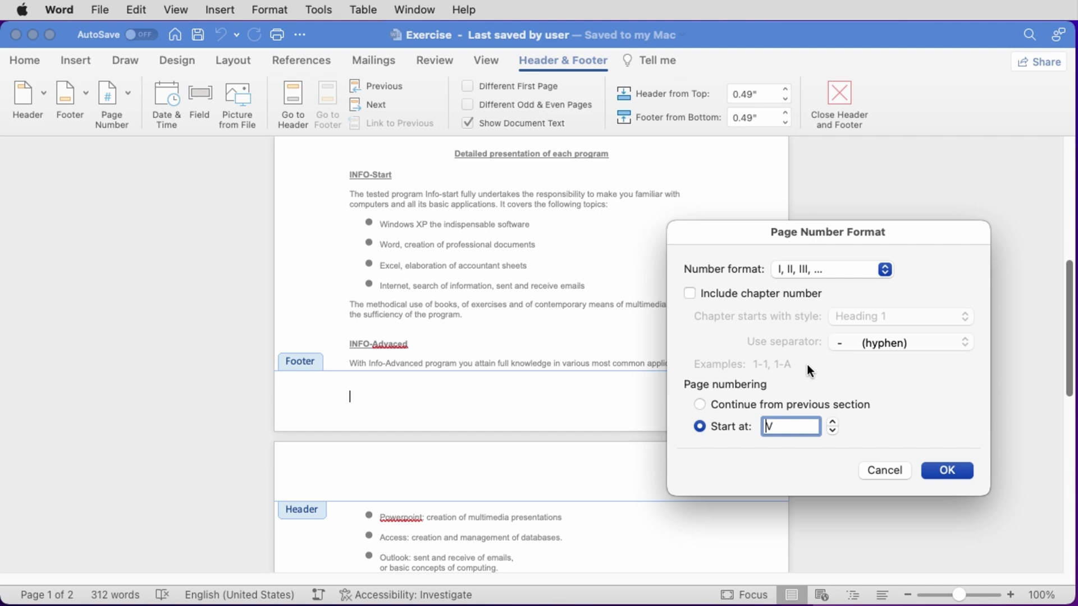
click(948, 470)
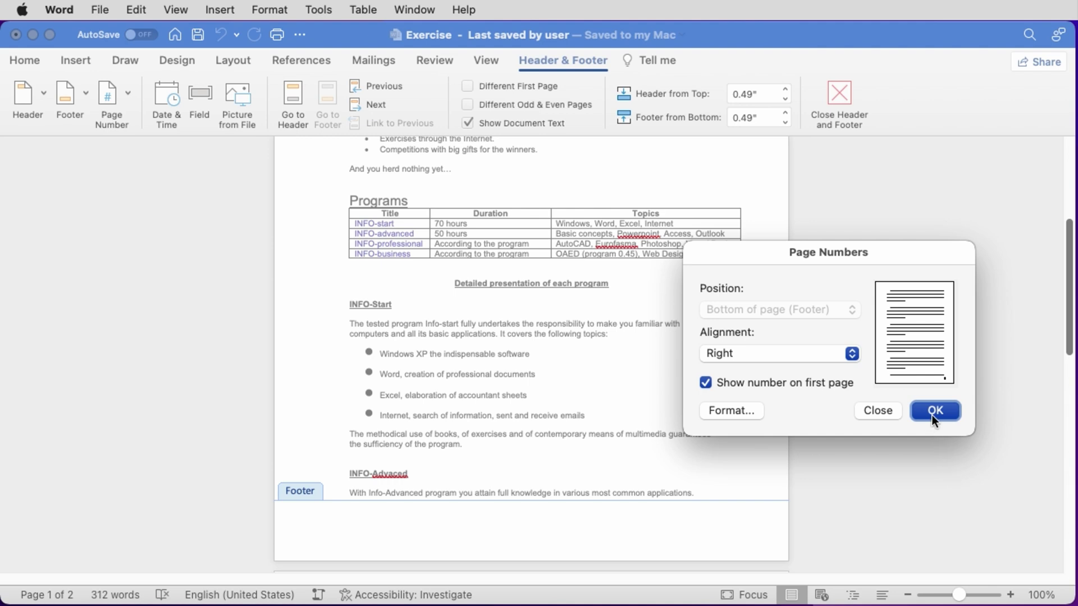
click(936, 407)
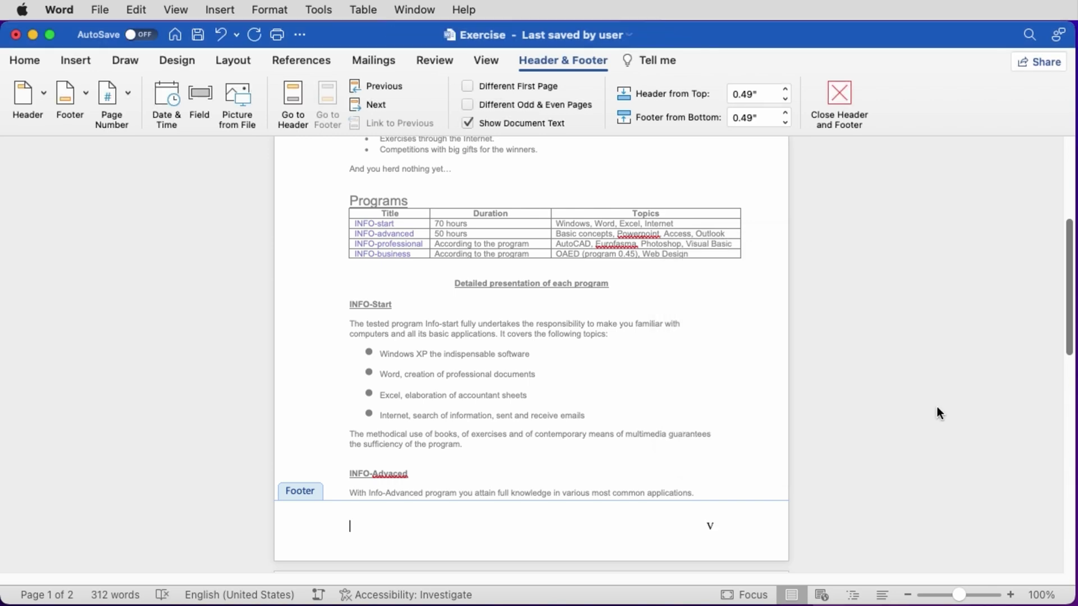
click(199, 36)
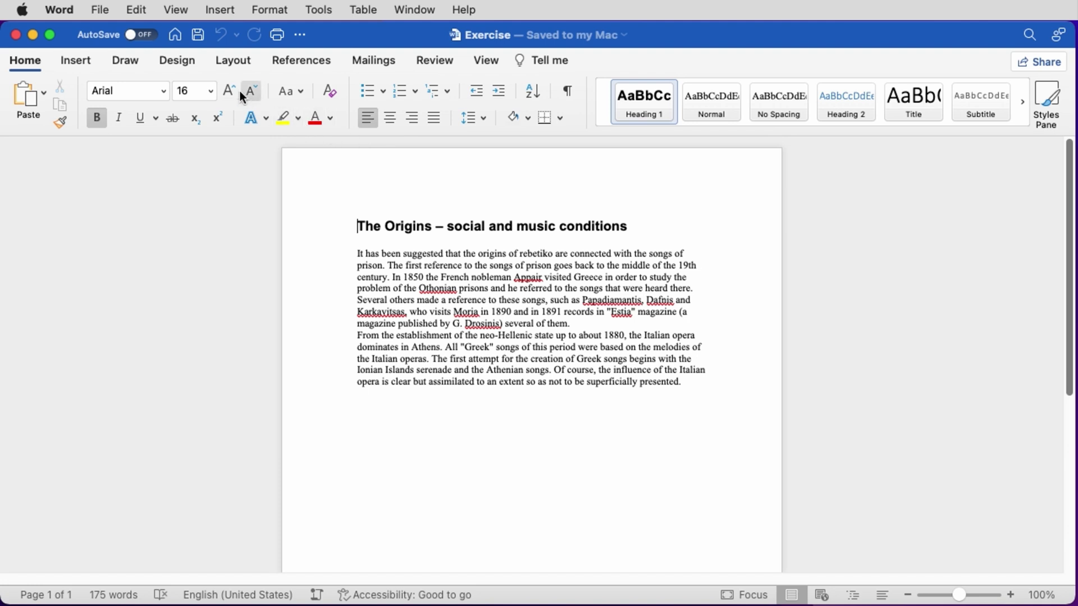
Step: Replace the default ASAP text with a TEST4U text watermark and save the document
click(184, 60)
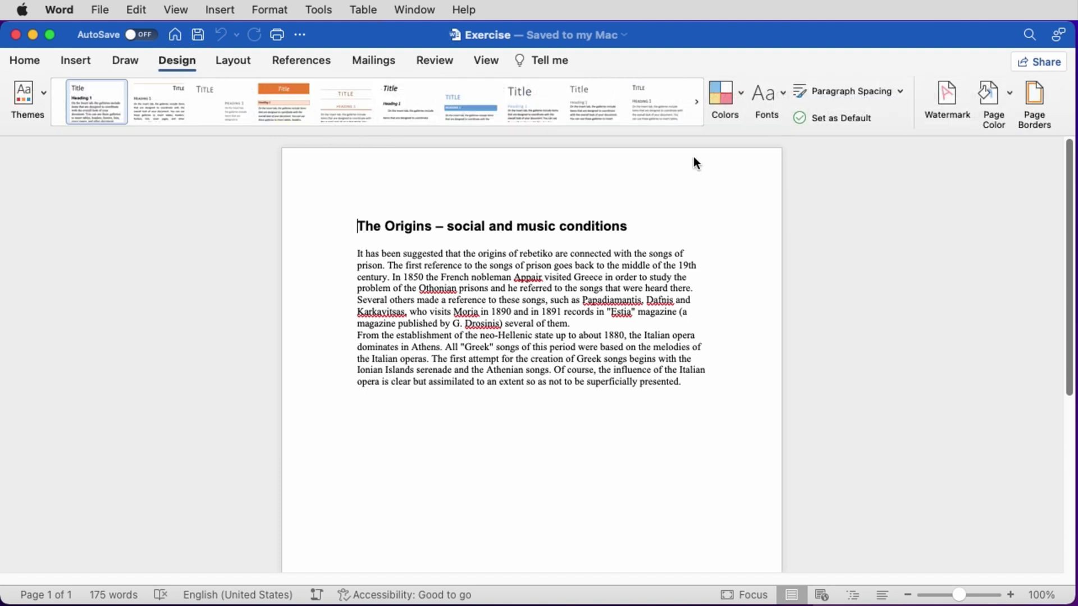
click(951, 92)
drag(850, 207, 638, 125)
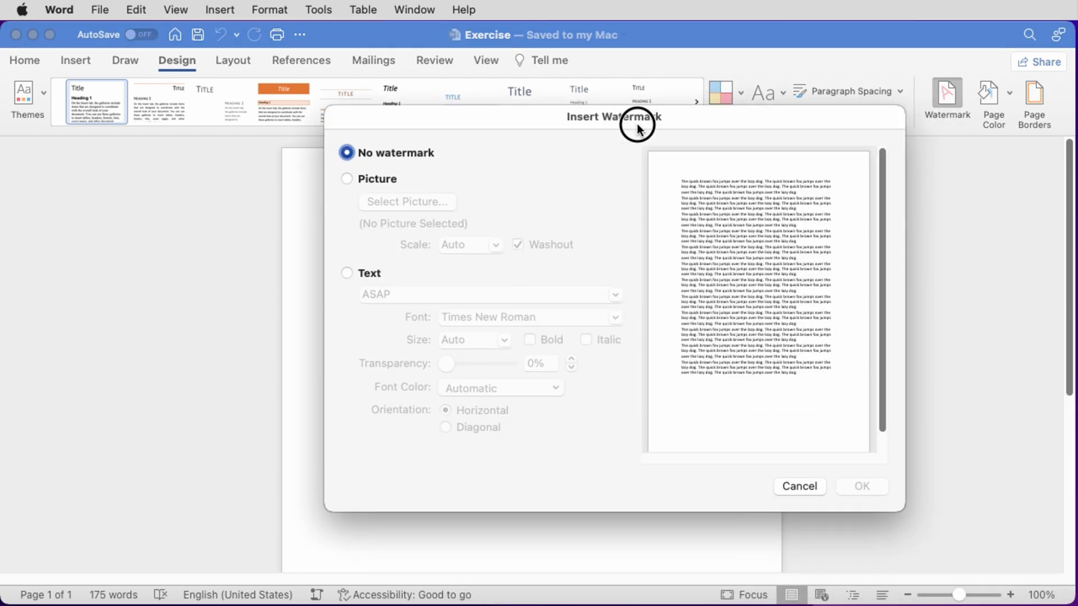
click(355, 274)
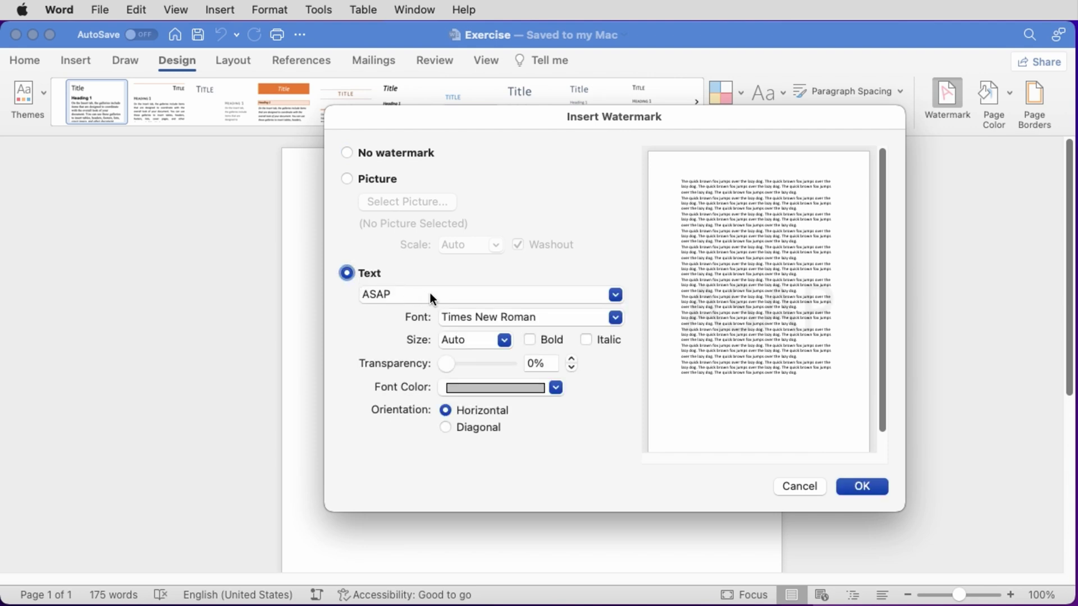
click(426, 293)
key(BackSpace)
key(BackSpace)
key(BackSpace)
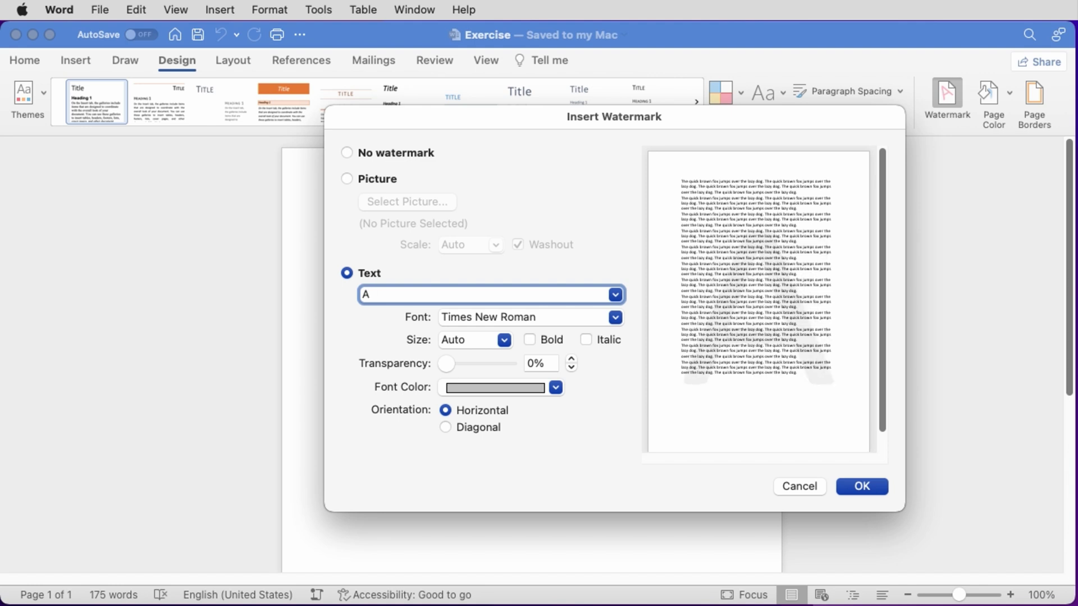
key(BackSpace)
text(TEST4U)
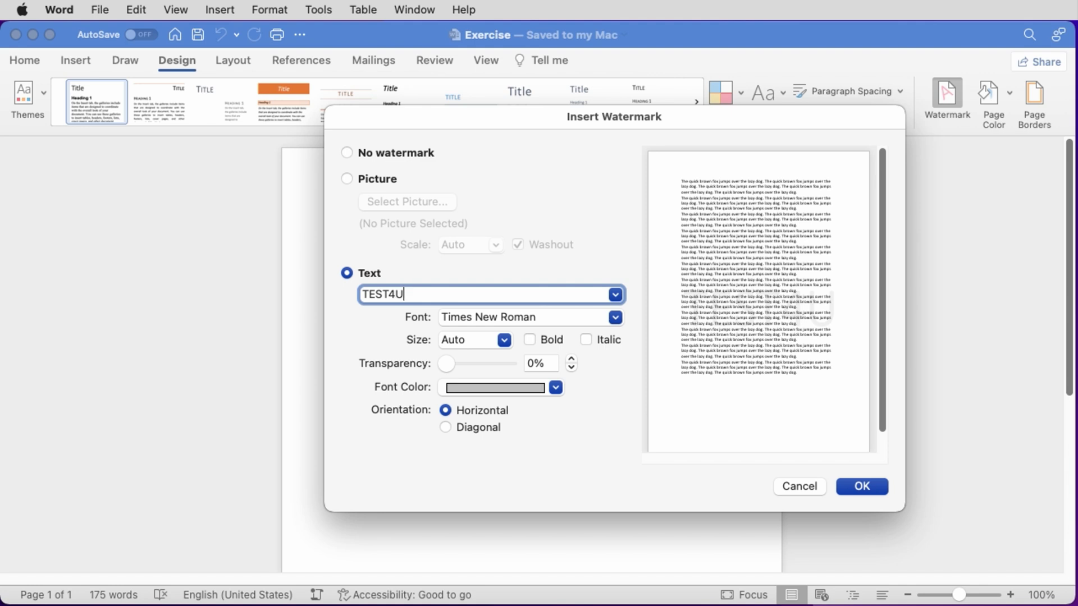
click(862, 487)
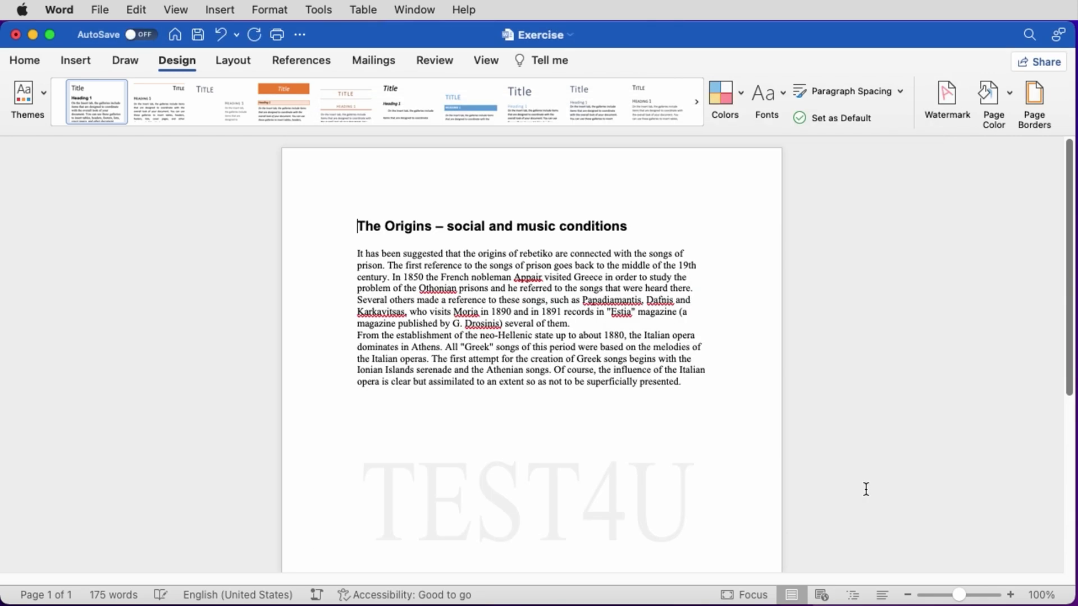
click(200, 34)
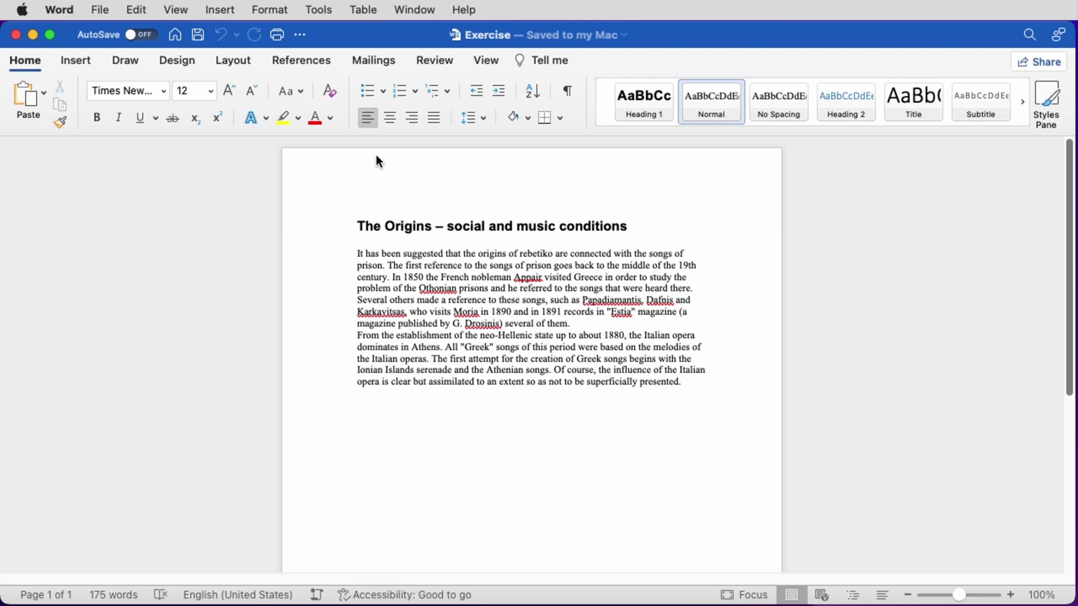
Step: Use test4u.jpg from the TEST4U folder as a washout picture watermark and save
click(176, 62)
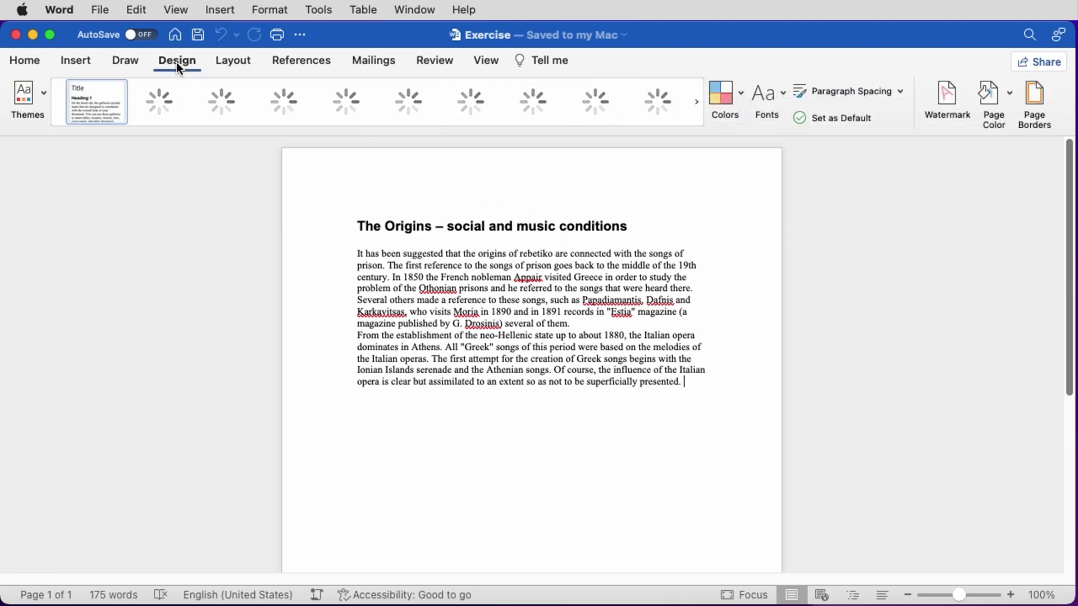
click(947, 95)
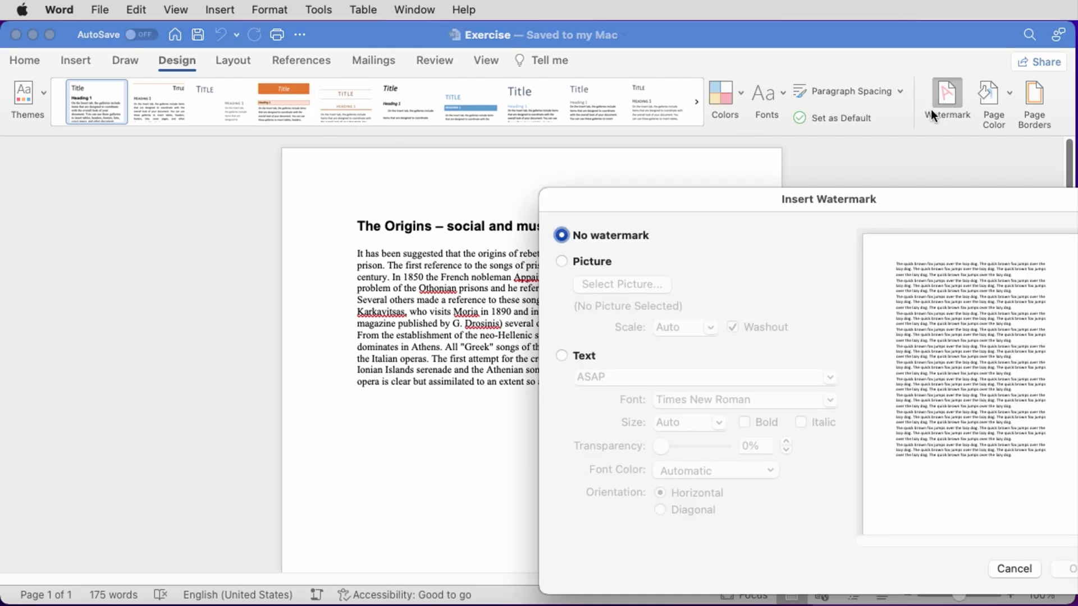
drag(857, 204, 459, 103)
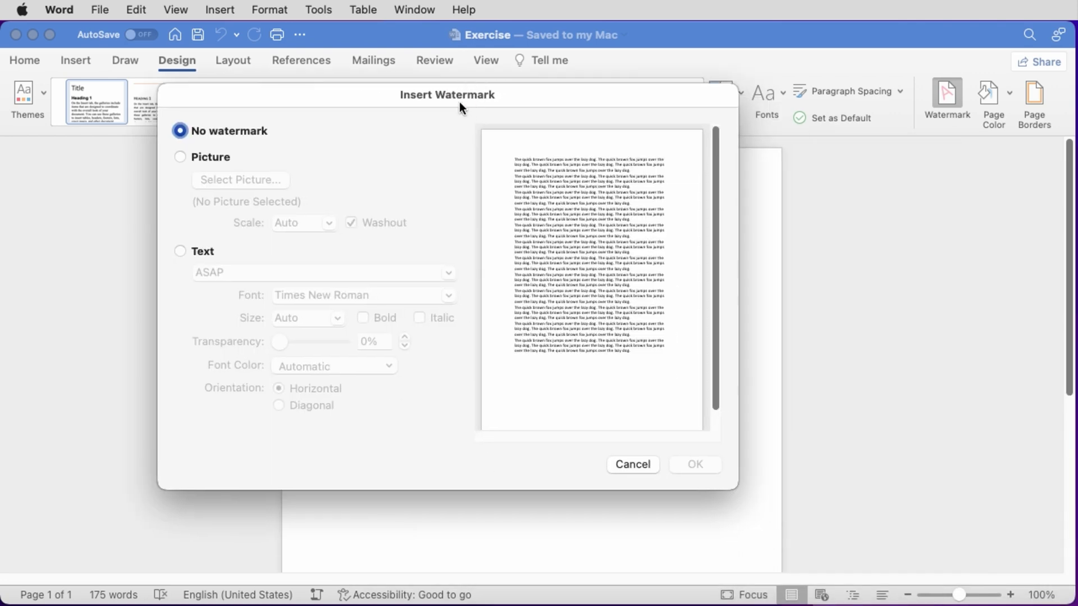
click(199, 159)
click(235, 179)
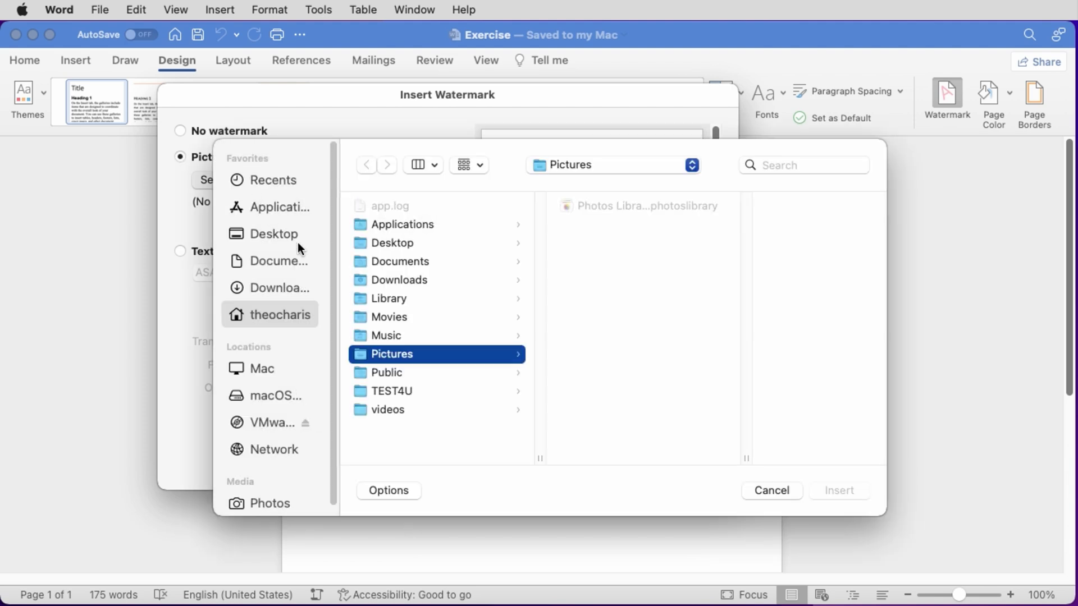
click(385, 391)
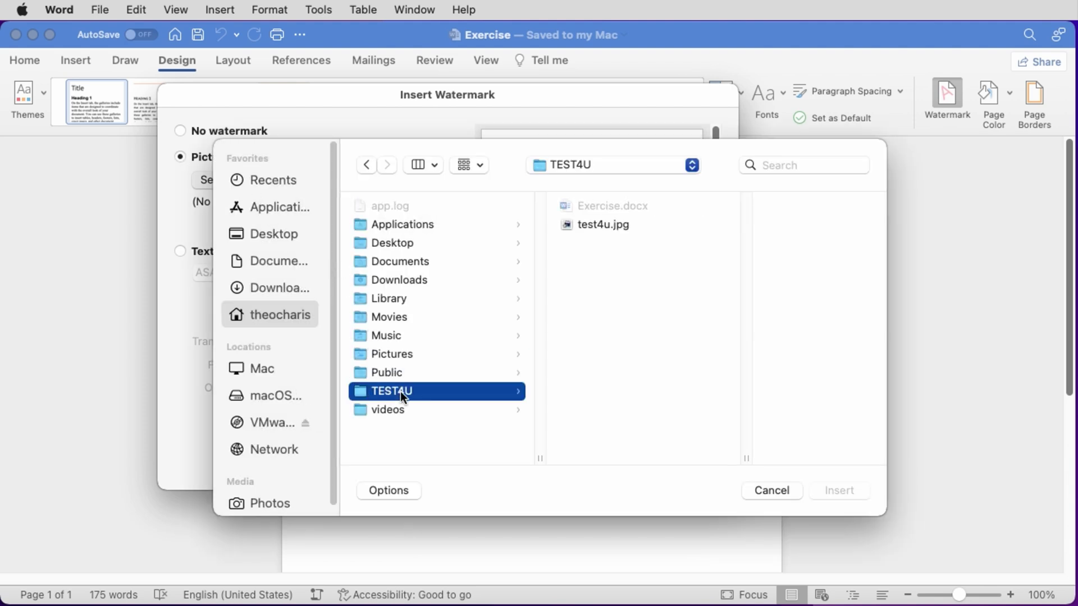
click(594, 219)
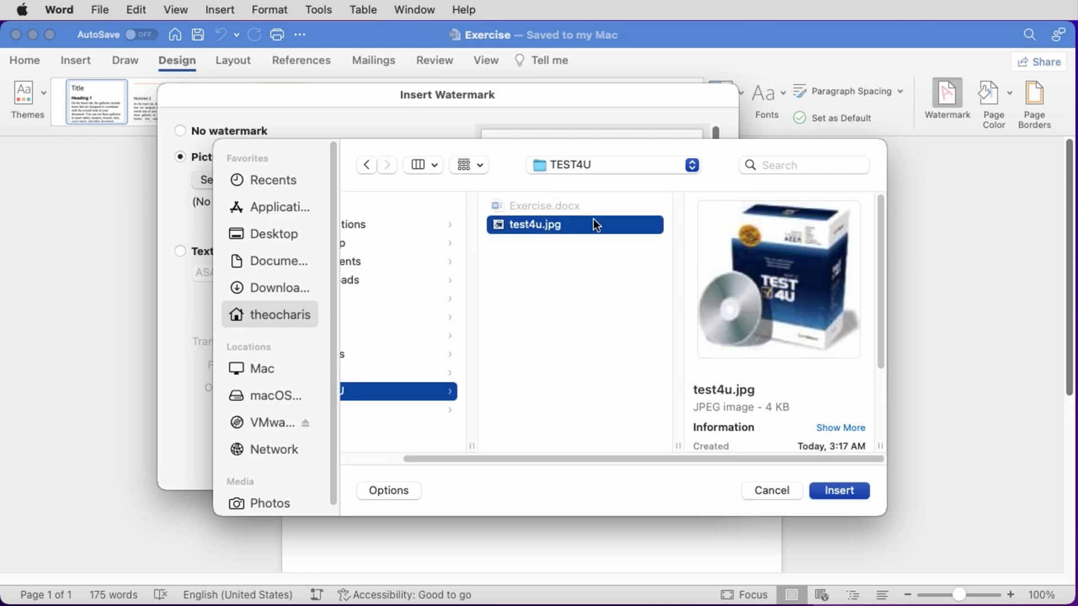
click(828, 493)
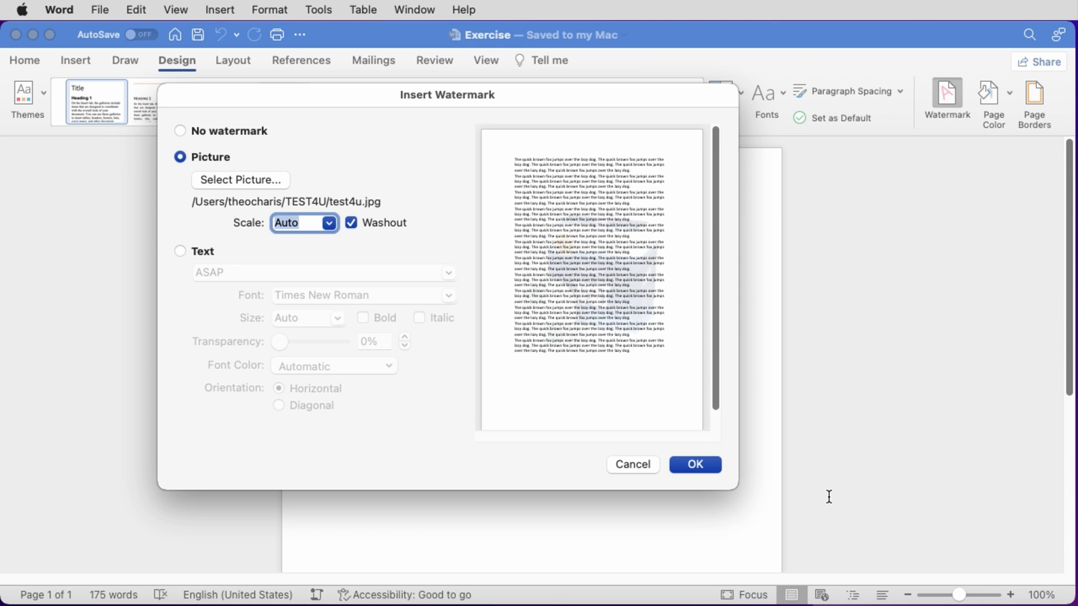
click(704, 463)
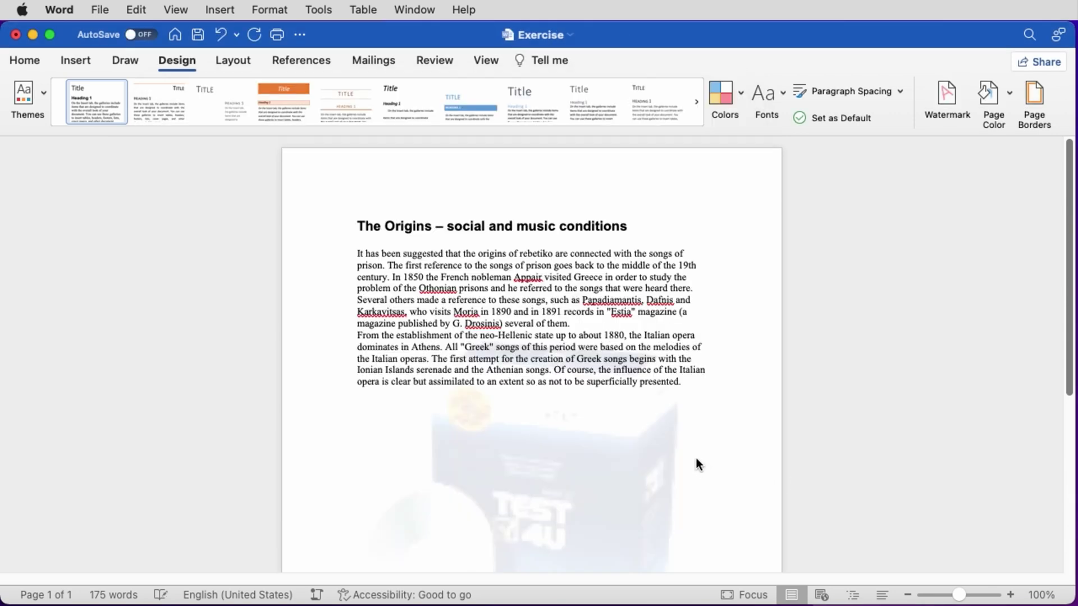
click(198, 34)
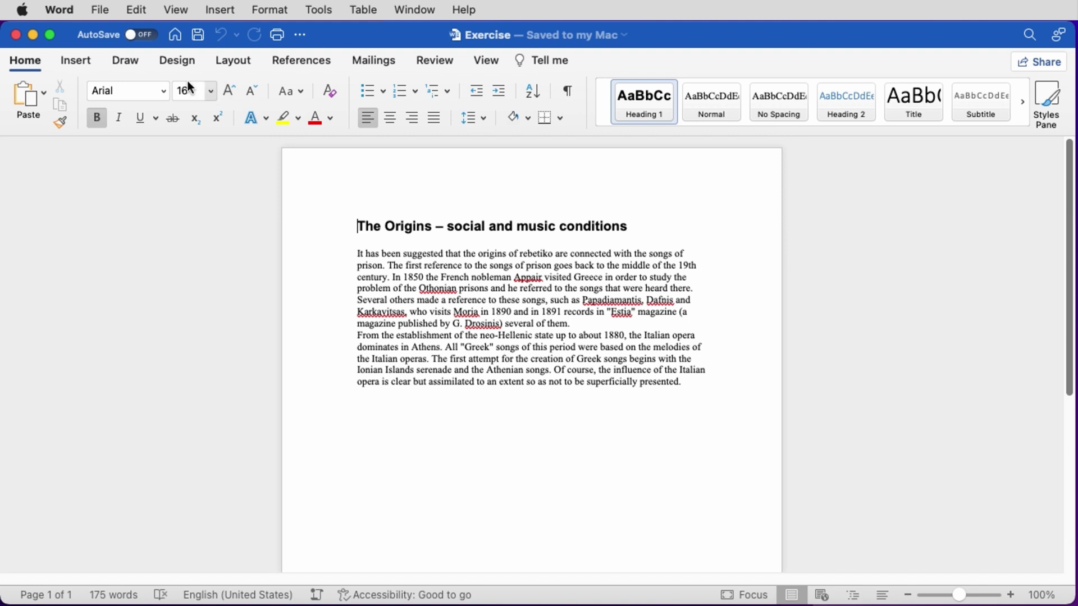
Step: Insert the built-in Facet (Odd Page) header into the Origins document and save it
click(75, 60)
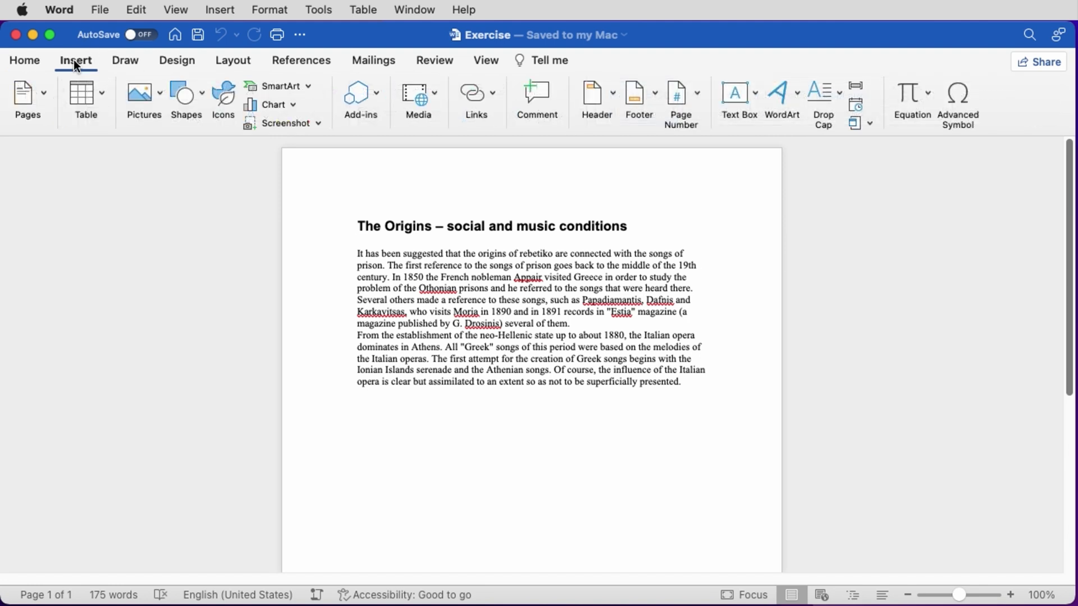
click(613, 93)
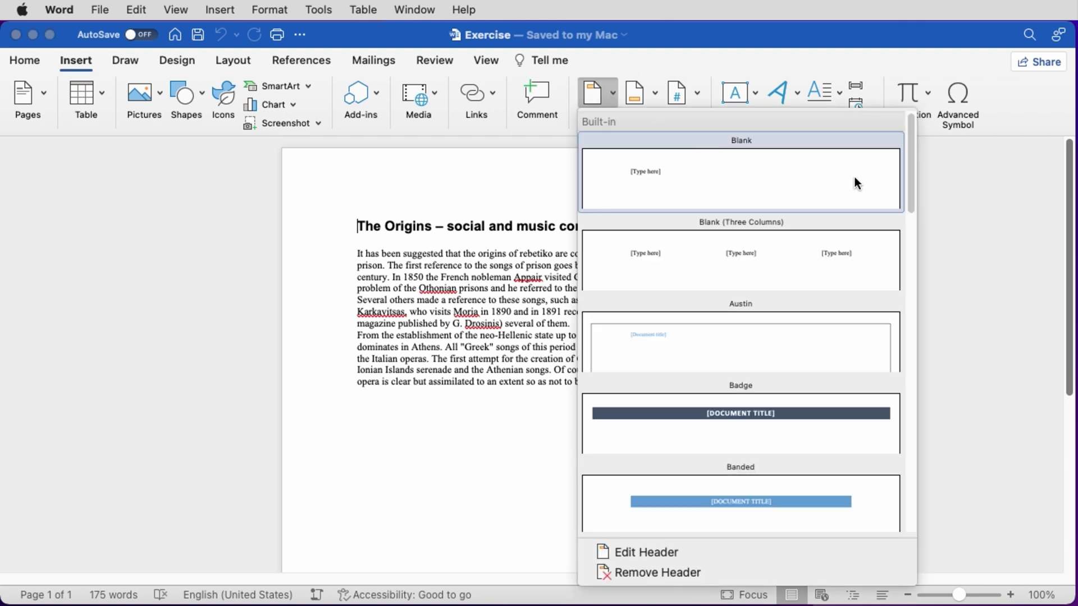
drag(913, 190, 911, 294)
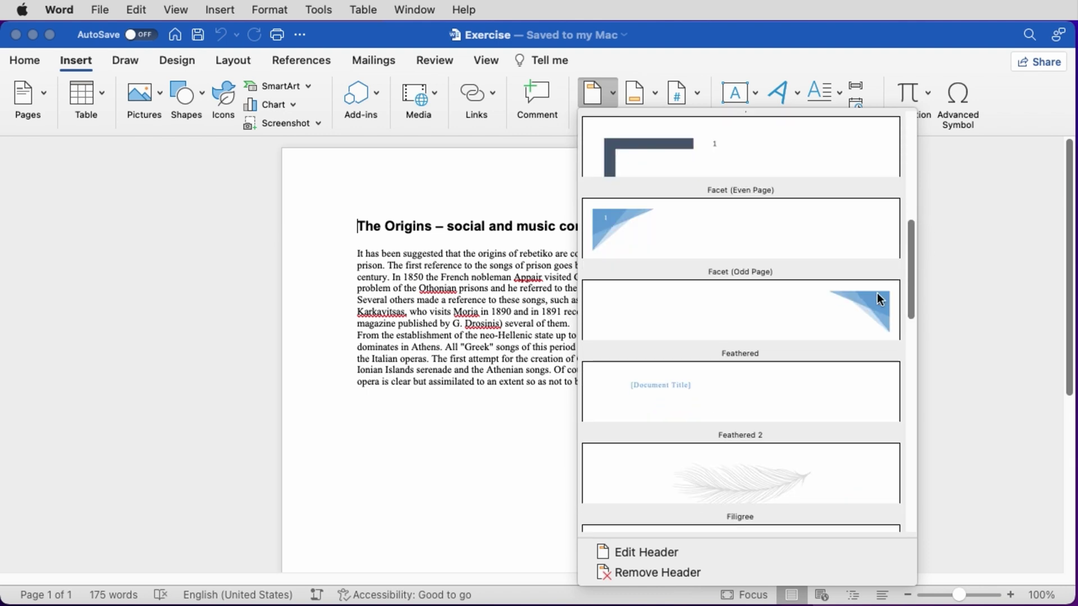
click(847, 294)
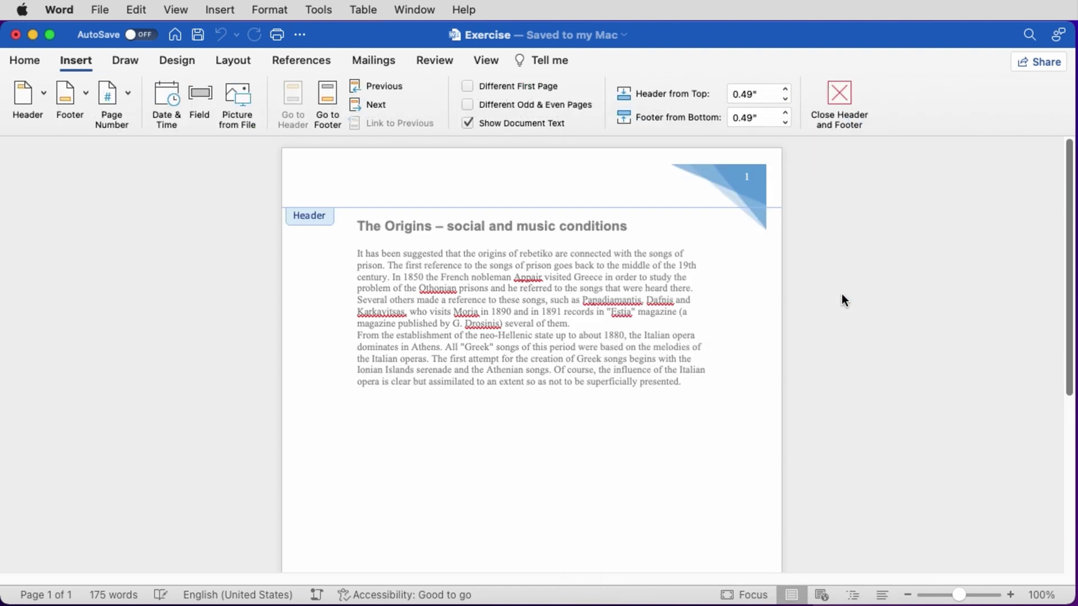
click(198, 37)
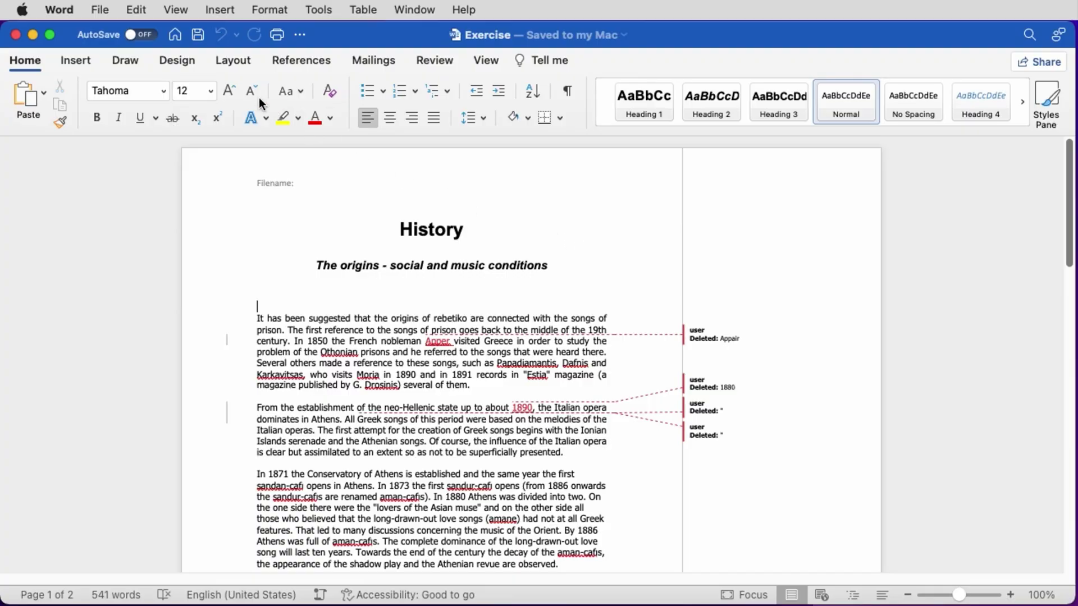
Step: Apply the Thatch style set to the History document and save it
click(183, 62)
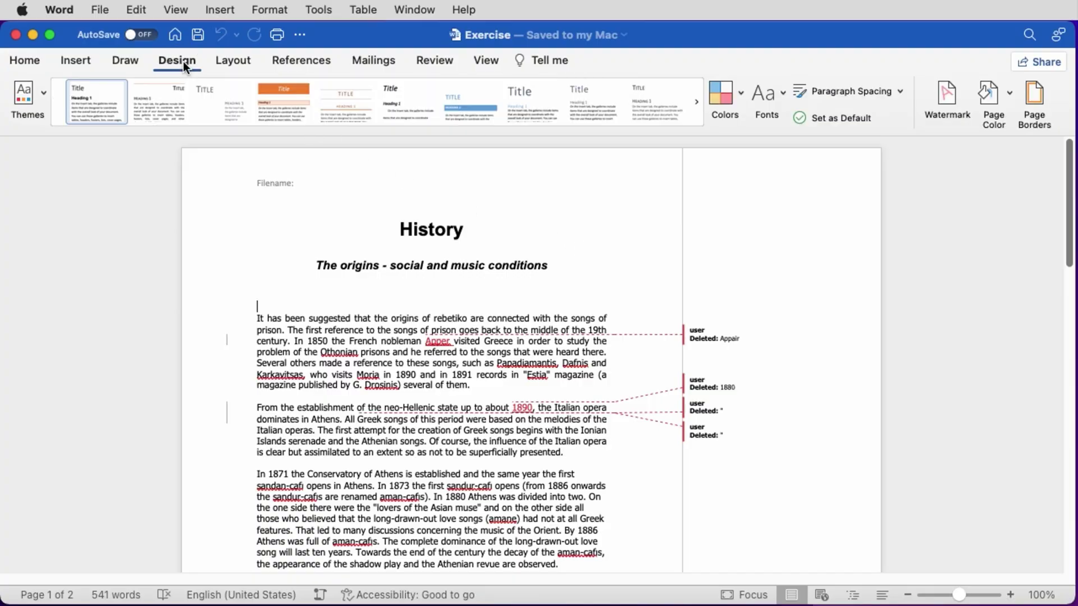
click(375, 129)
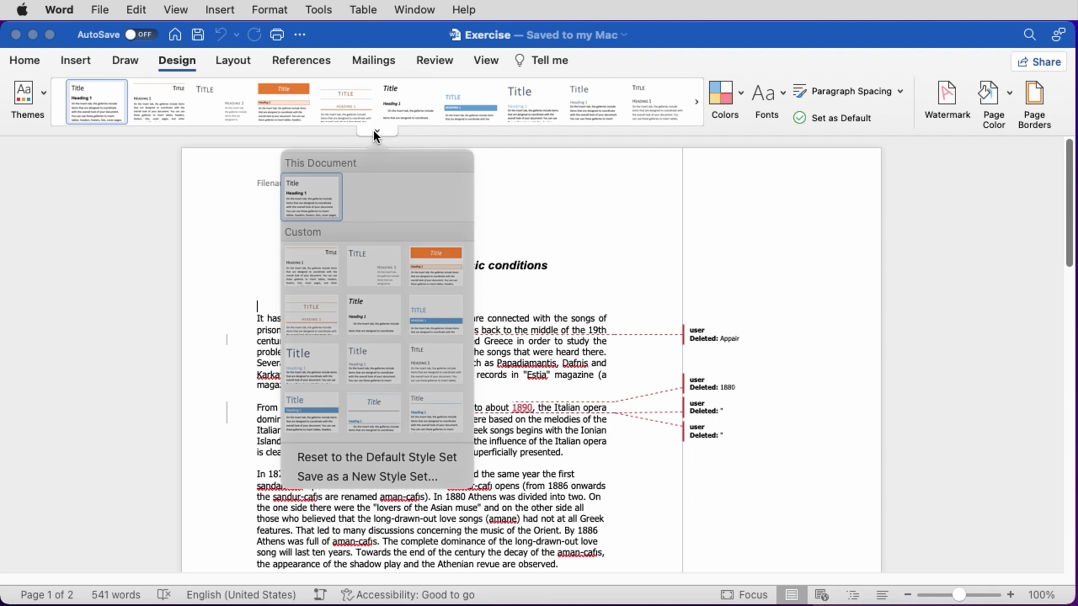
click(307, 420)
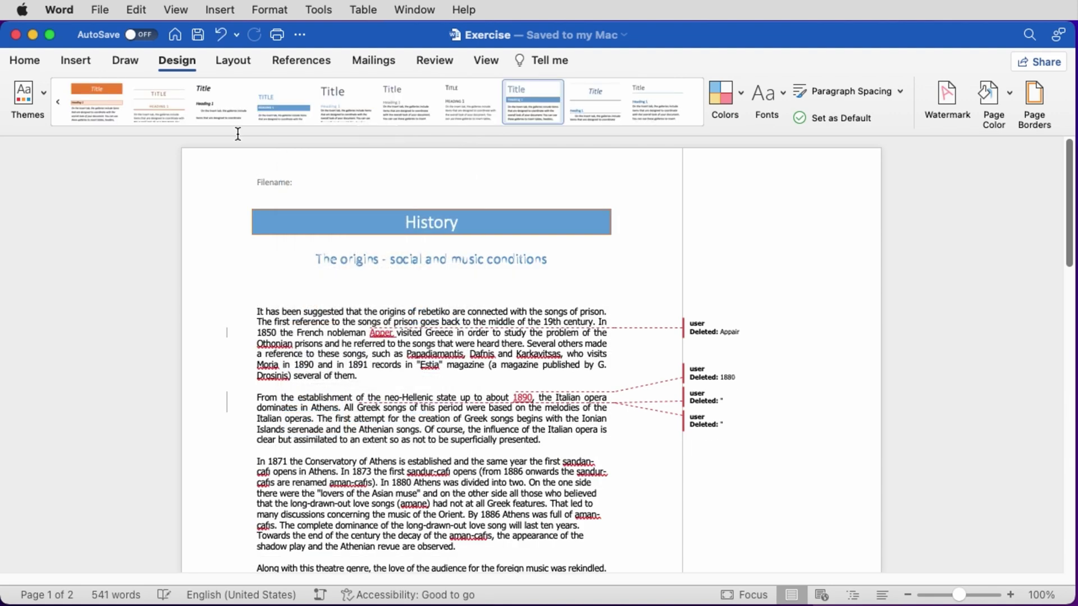
click(196, 35)
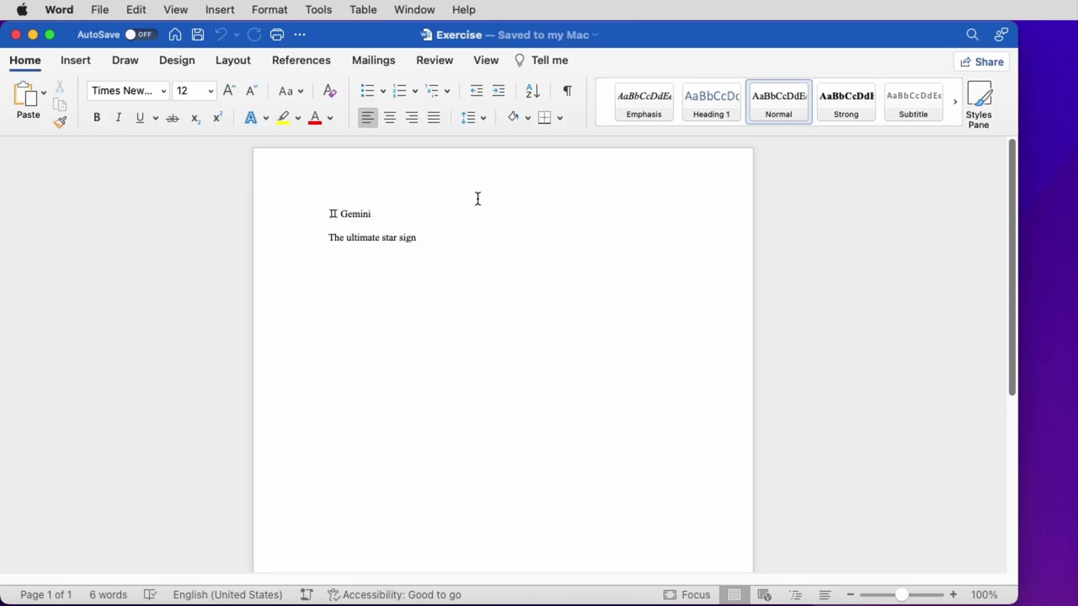
Step: Set the Gemini document's page colour to the light orange theme swatch and save
click(180, 59)
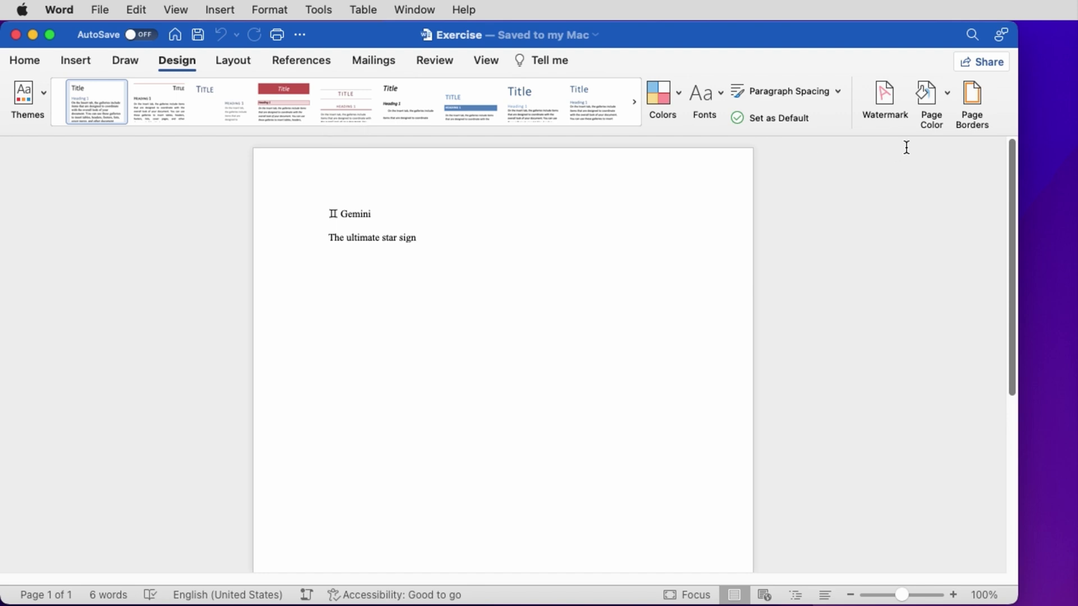
click(945, 94)
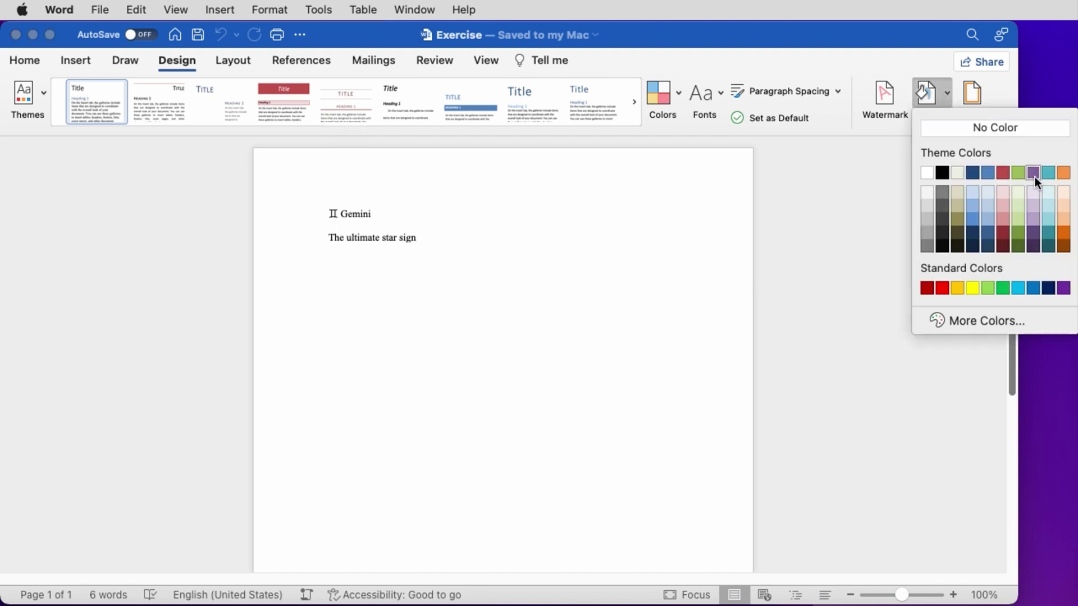
click(1063, 192)
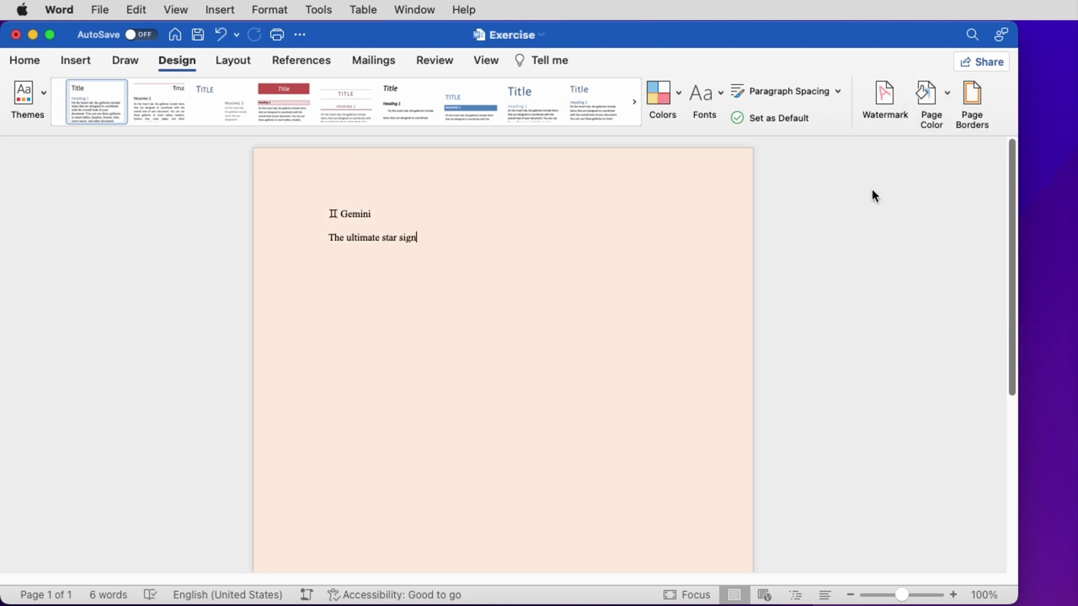
click(198, 35)
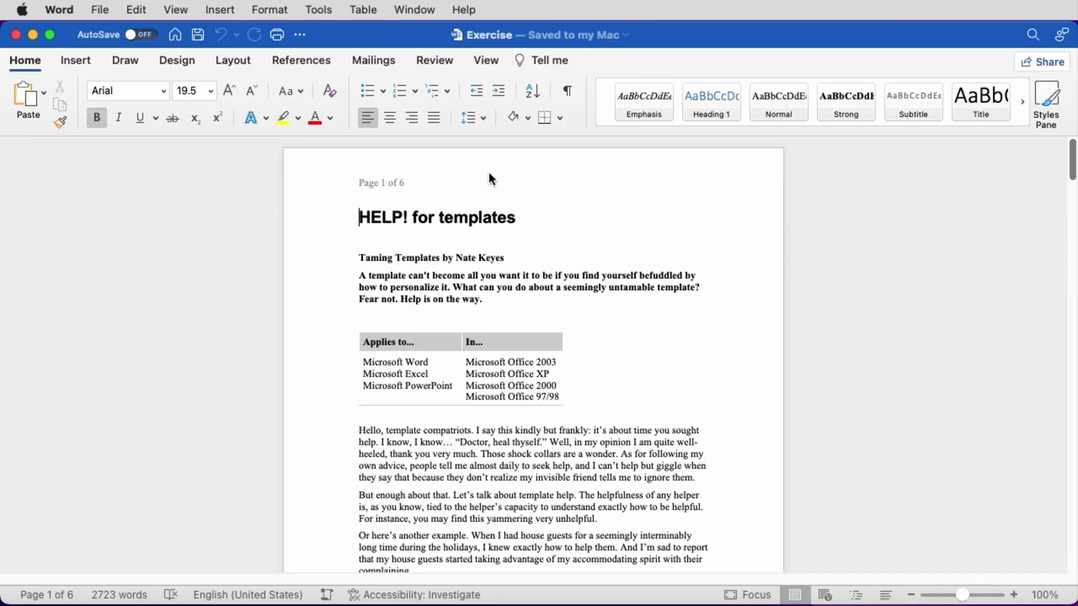
Step: Turn on Different First Page for the header and footer, leave header editing, and save
click(490, 177)
double_click(489, 176)
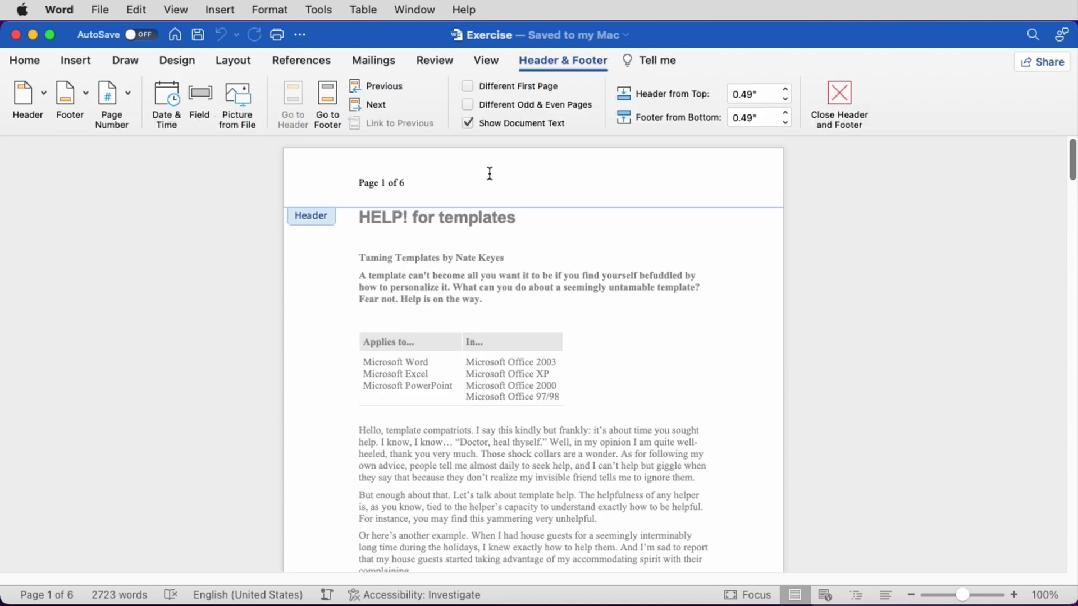
click(470, 89)
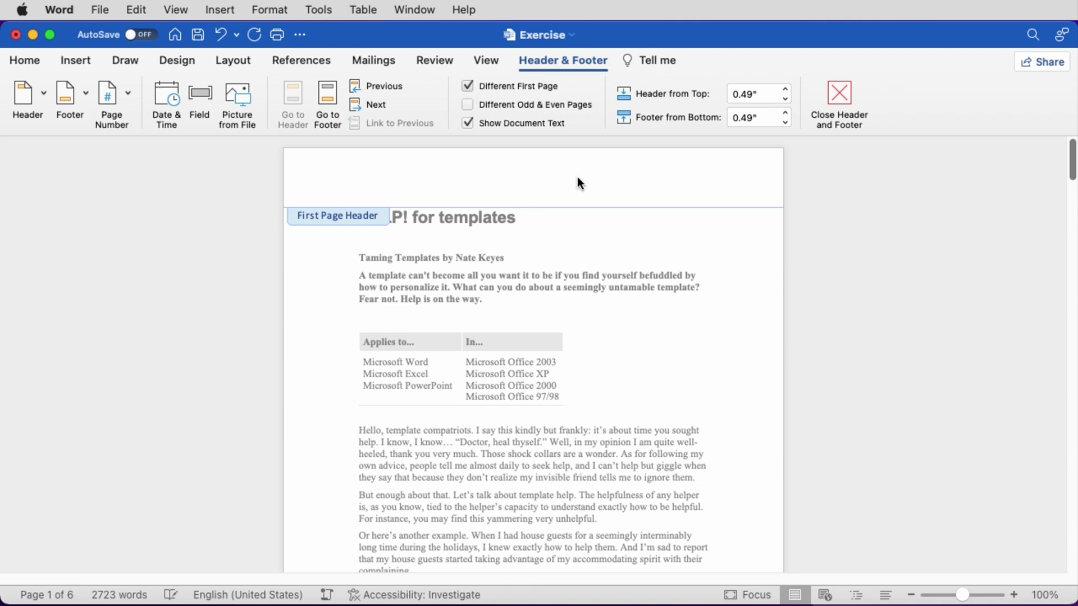
scroll(874, 354, down, 1)
scroll(886, 371, down, 9)
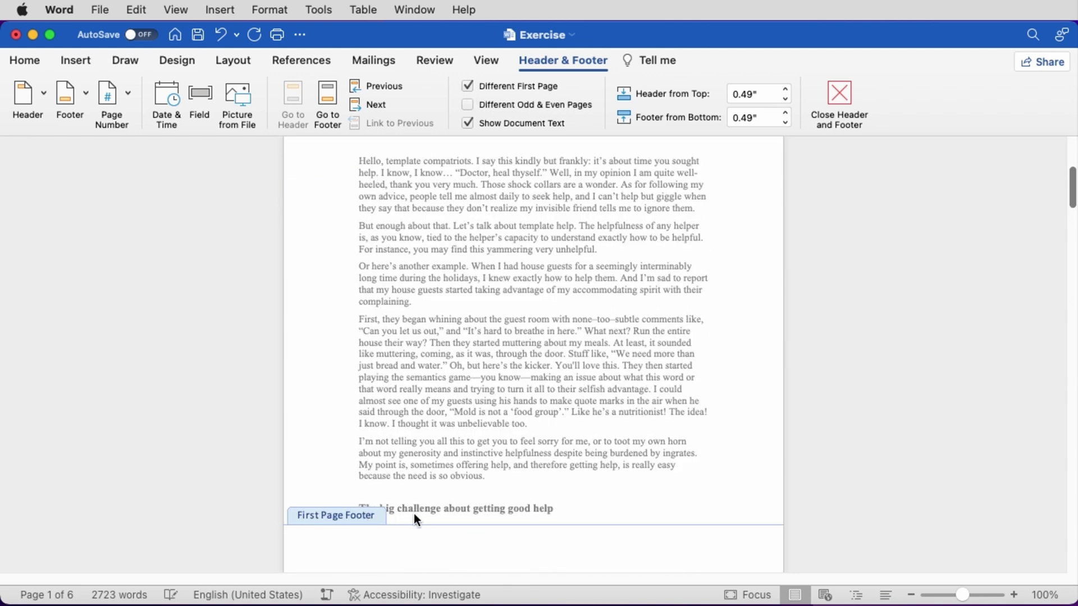
click(846, 89)
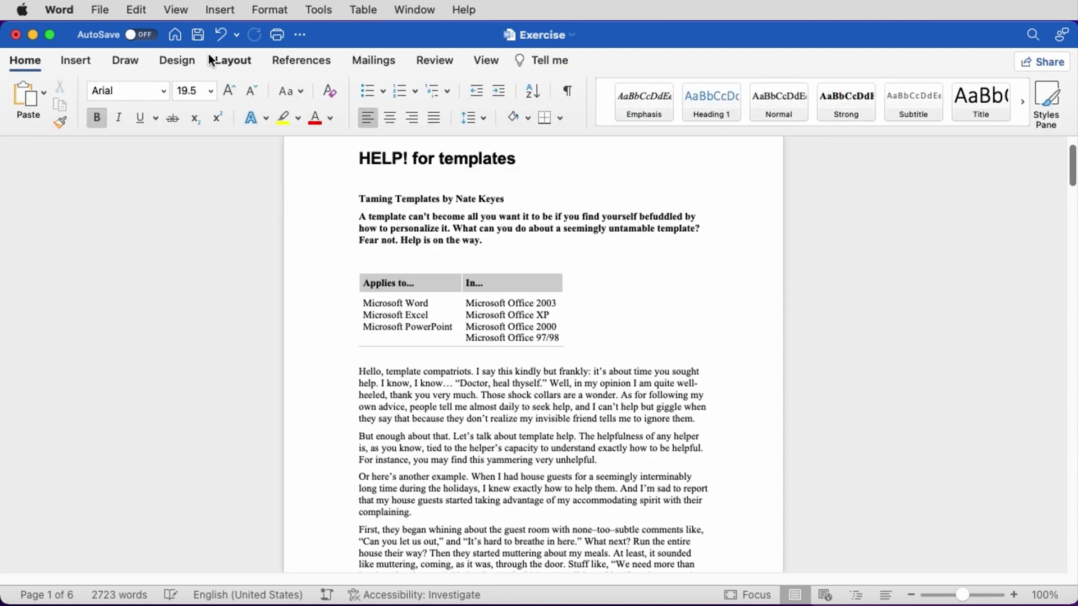
click(198, 35)
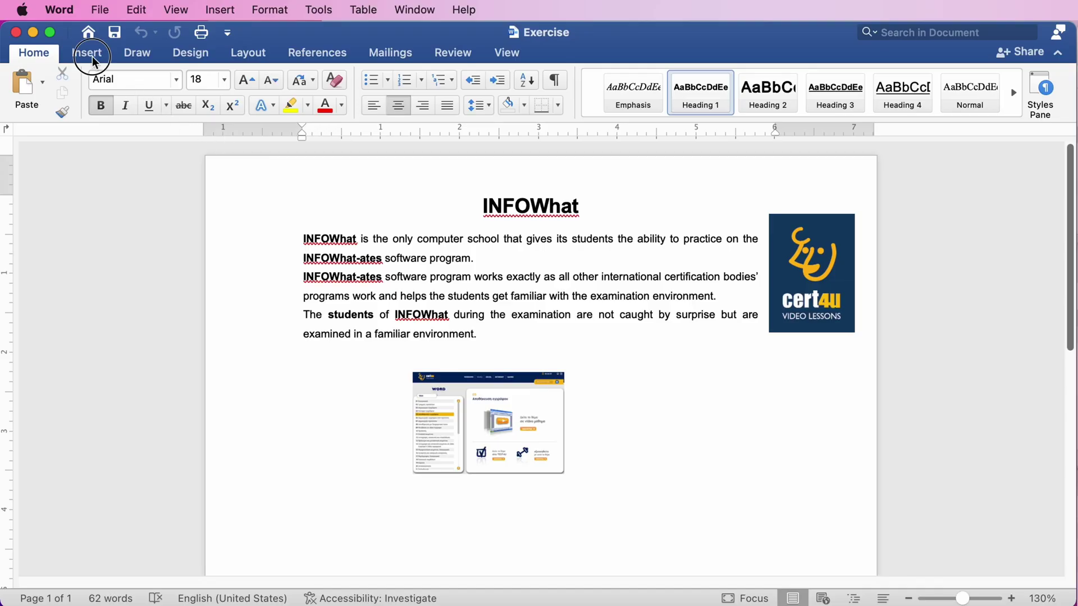
Step: Delete the existing cert4u bookmark from the INFOWhat document
click(90, 54)
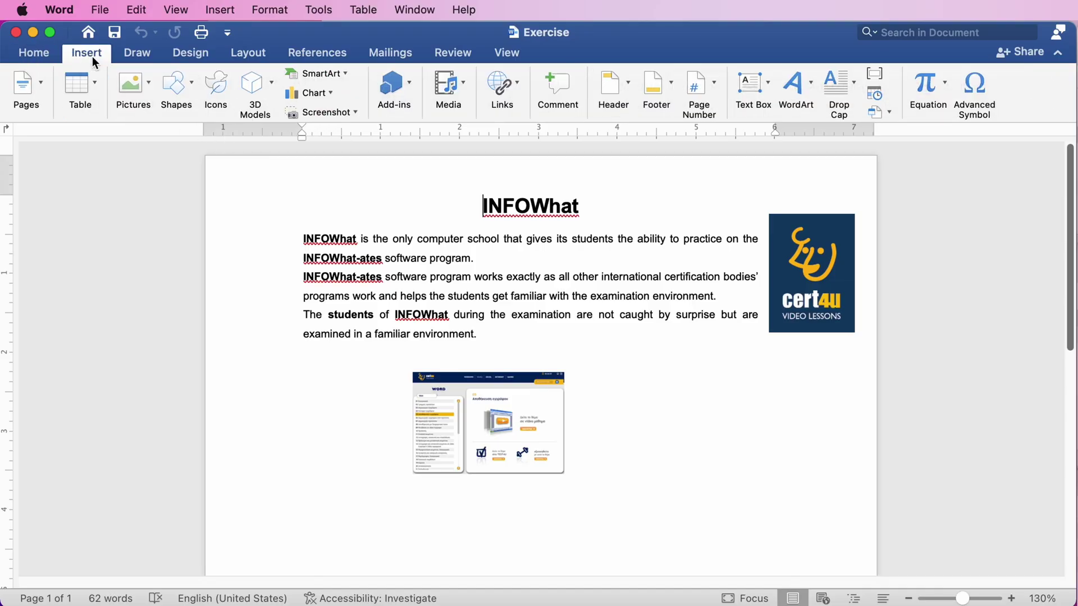
click(498, 84)
click(485, 142)
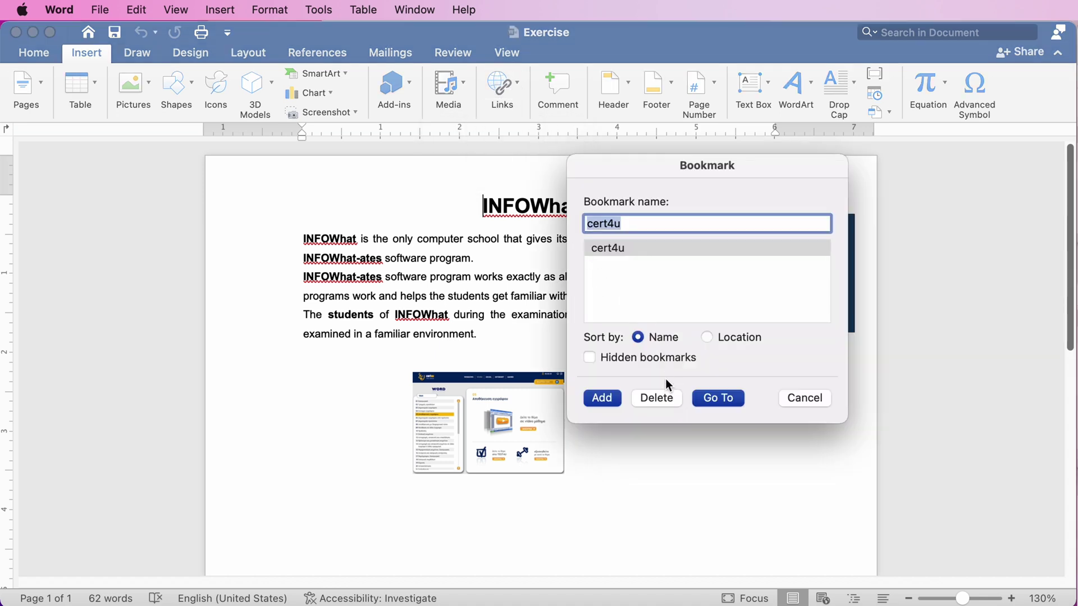
click(657, 401)
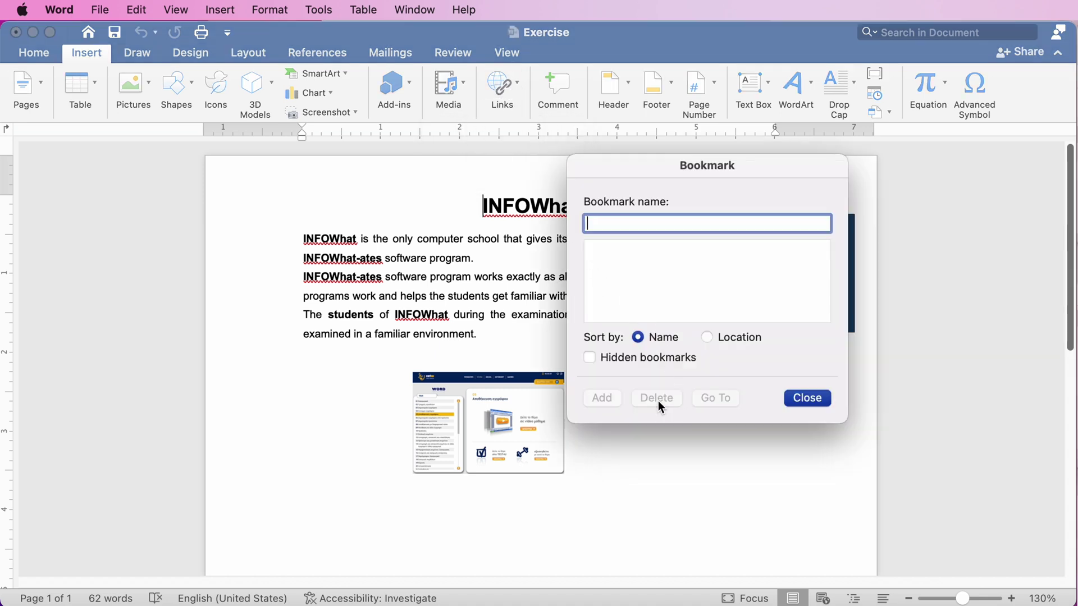
click(811, 397)
Step: Bookmark the line starting 'The students of INFOWhat' as INFOlearn
click(288, 322)
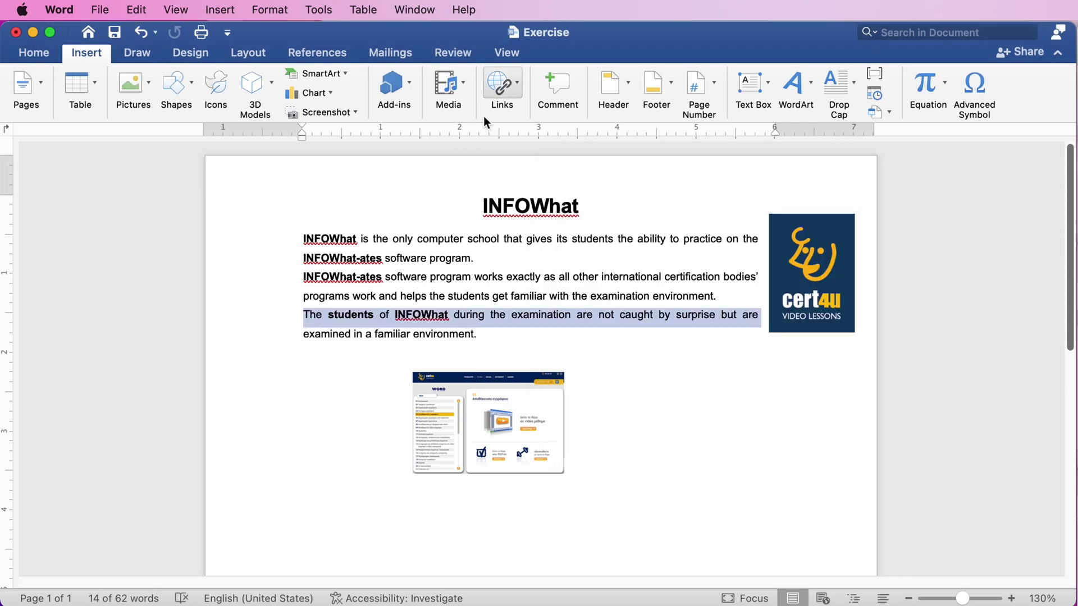
click(500, 91)
click(484, 140)
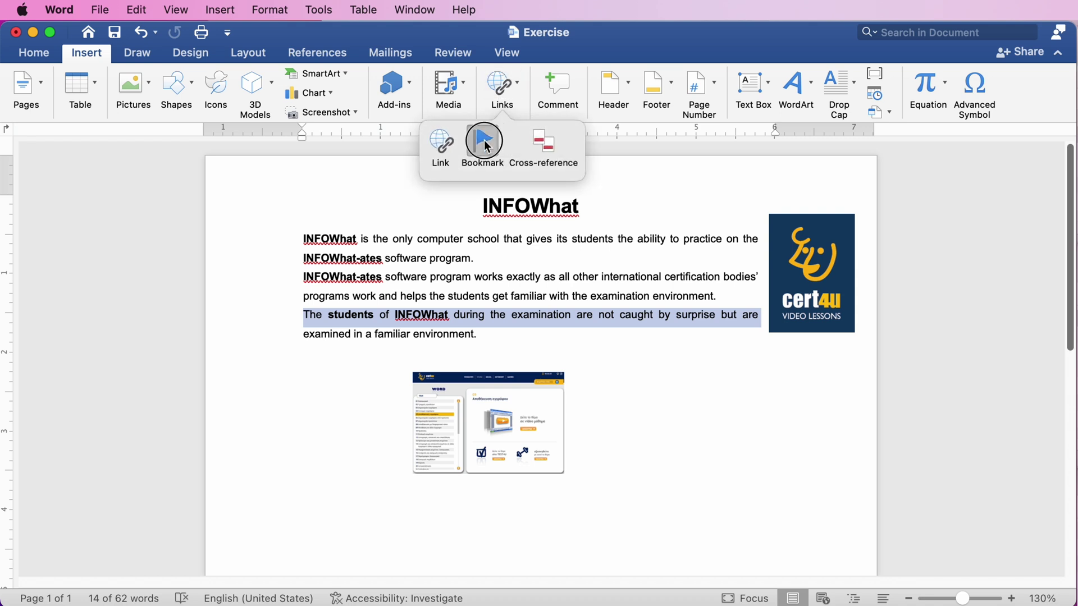
text(IN)
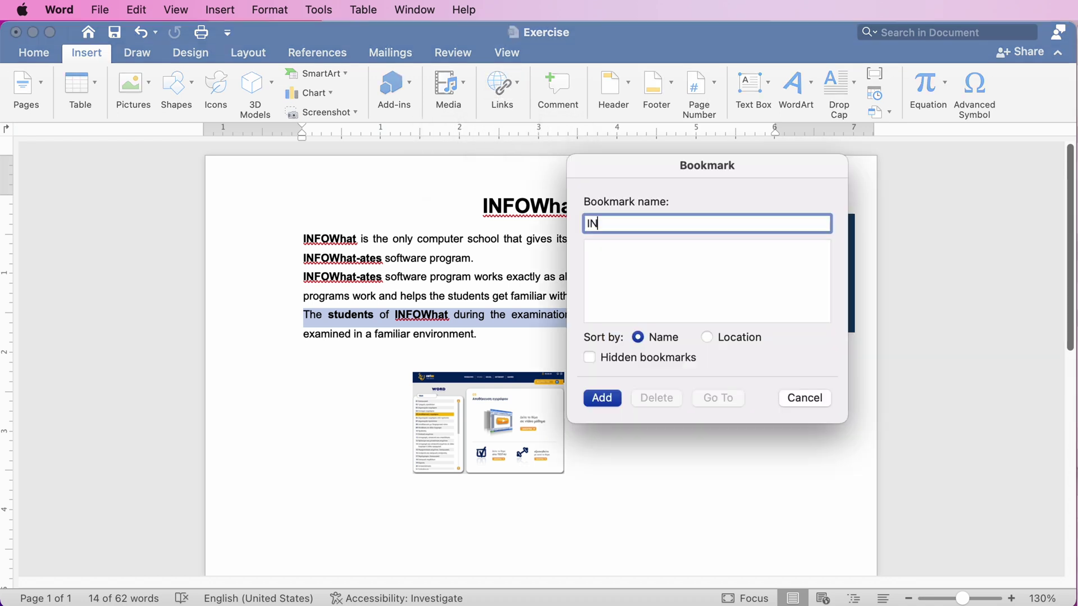
text(FOlearn)
click(599, 399)
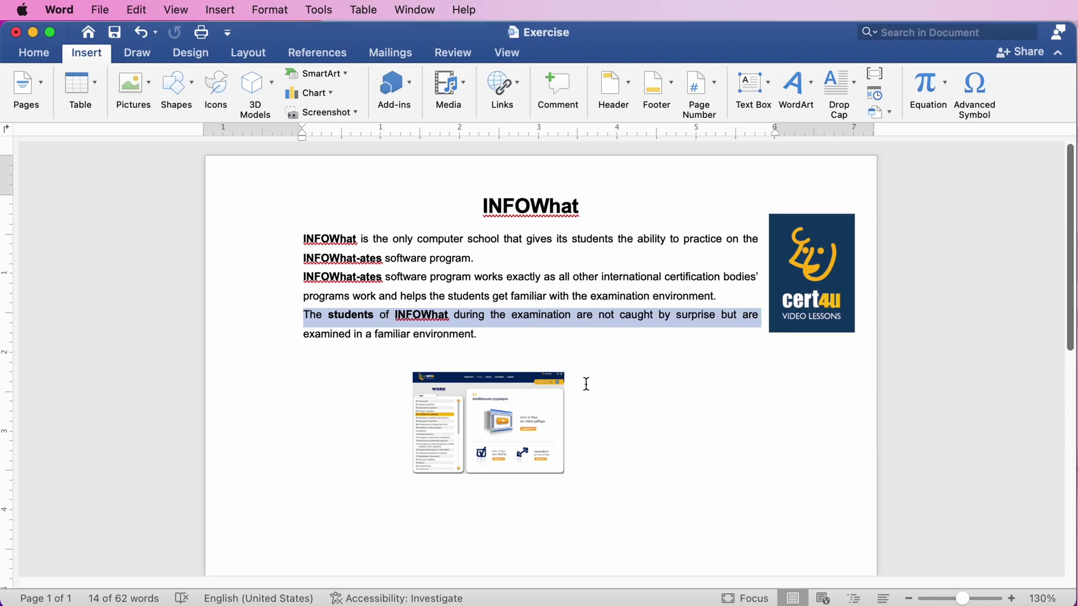